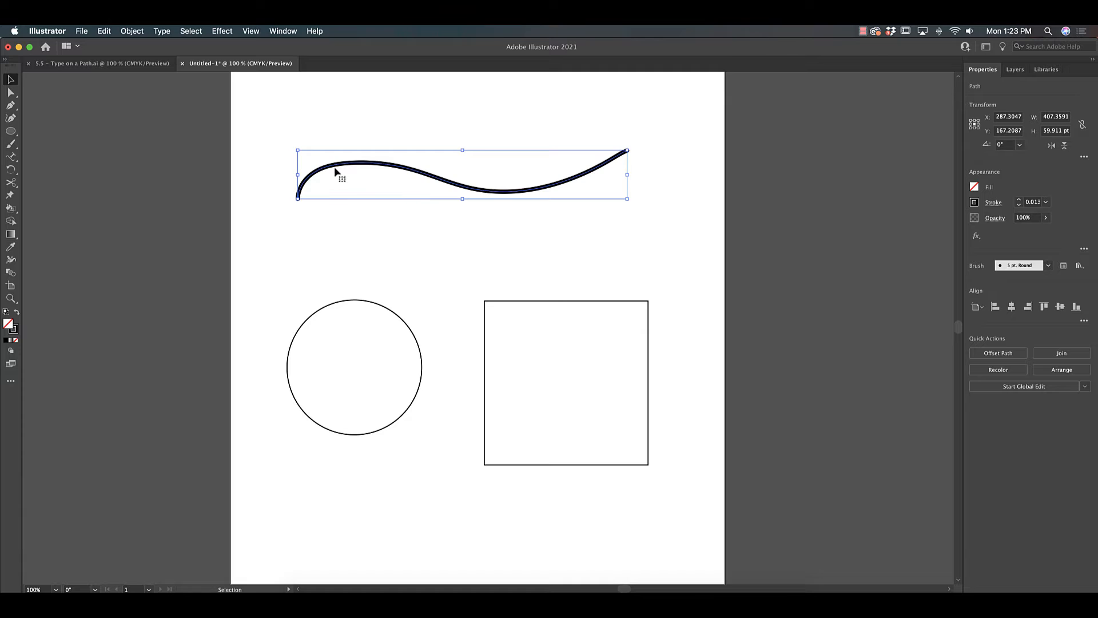
# Step: Use the Type on a Path tool to place the text "Type on a path" along the wavy curve
pyautogui.click(399, 318)
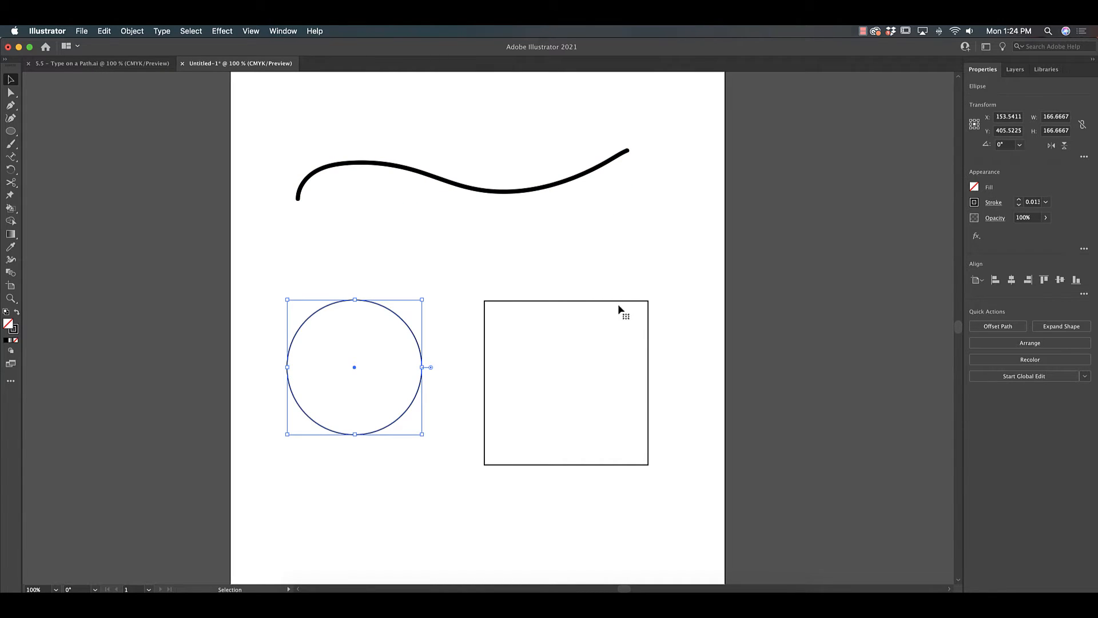
pyautogui.click(634, 257)
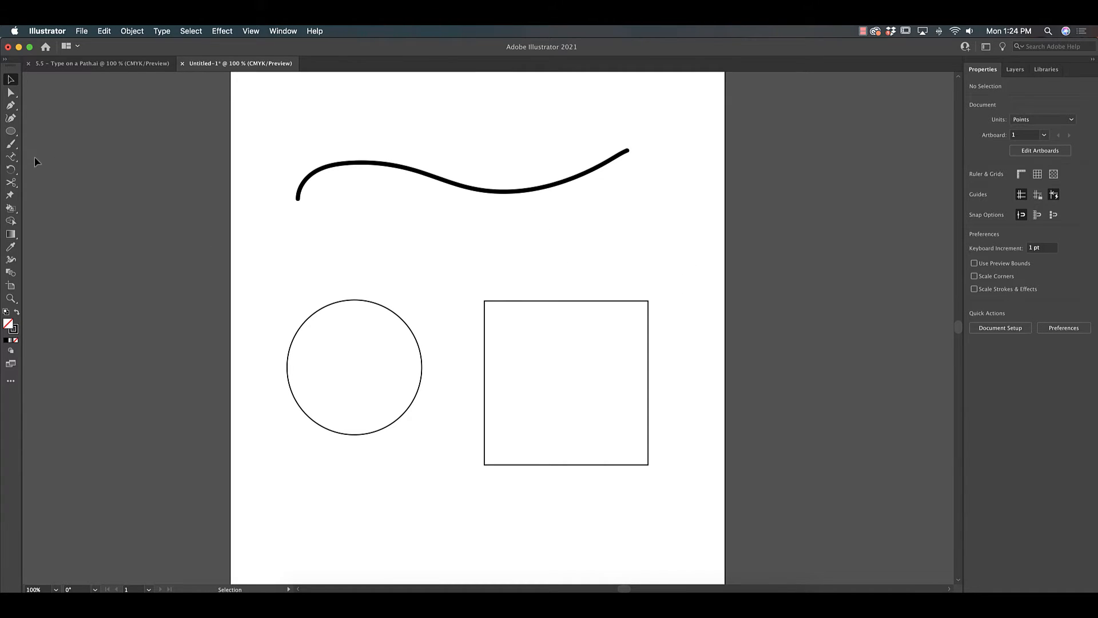
pyautogui.click(11, 156)
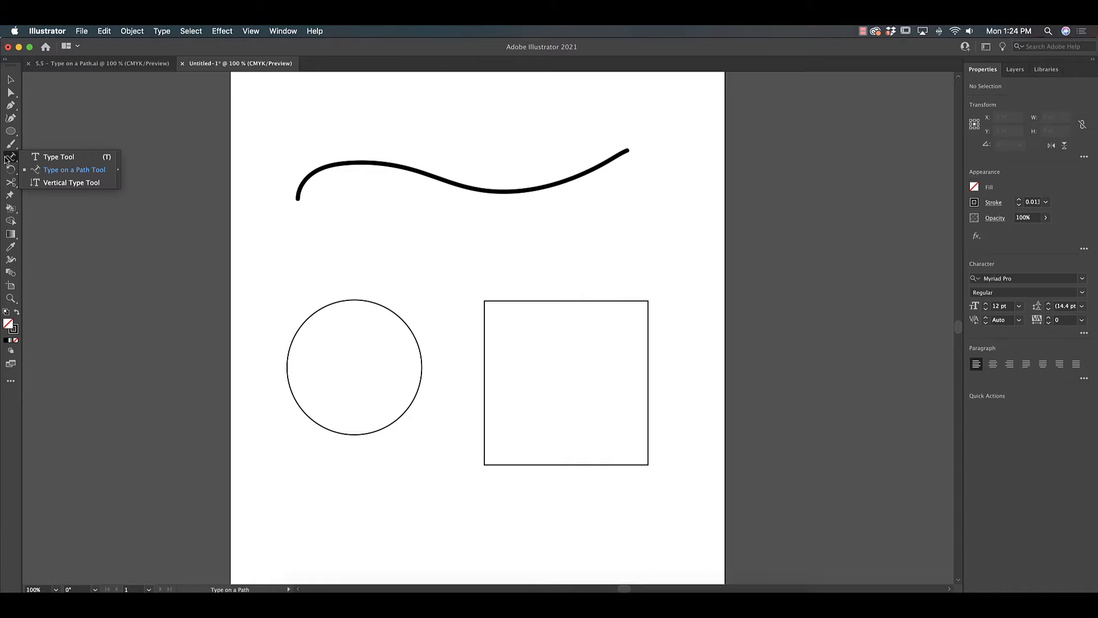
pyautogui.click(88, 175)
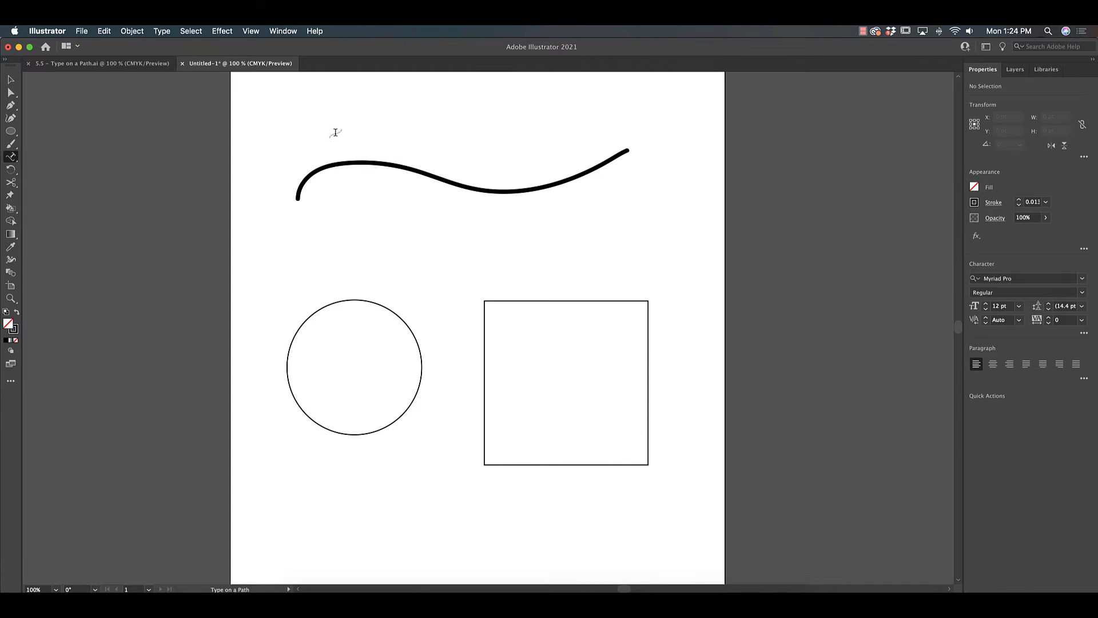
pyautogui.click(298, 194)
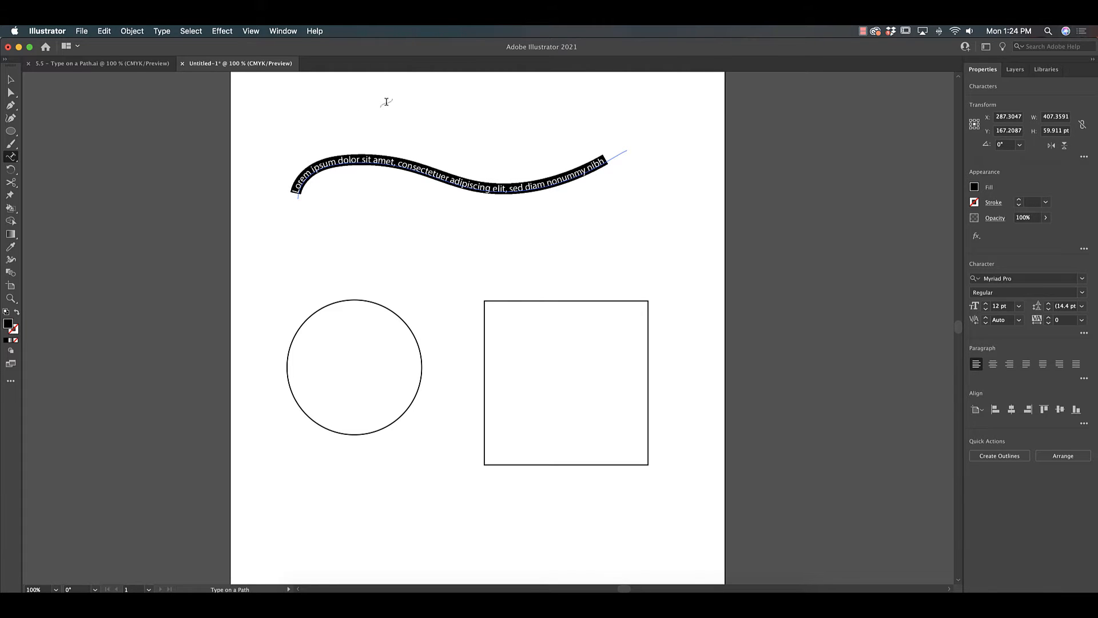
pyautogui.write('Type')
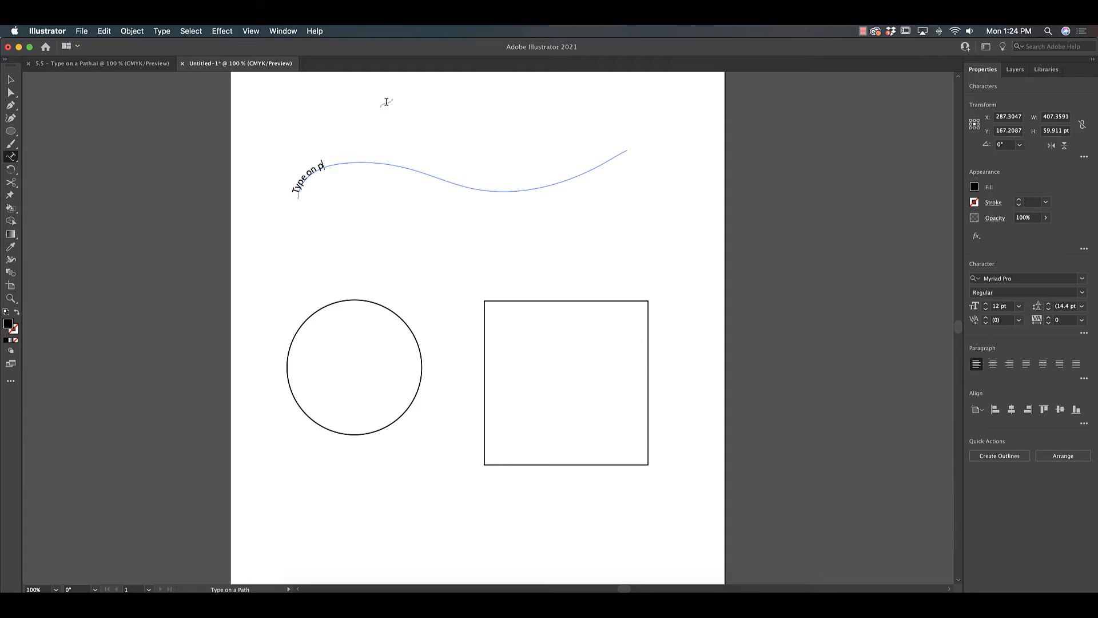
pyautogui.write(' on a pa')
pyautogui.press('BackSpace')
pyautogui.press('BackSpace')
pyautogui.write('a path')
# Step: Set the curve's text to DIN Alternate Bold at 32 pt
pyautogui.moveTo(346, 163); pyautogui.dragTo(286, 192)
pyautogui.click(1081, 278)
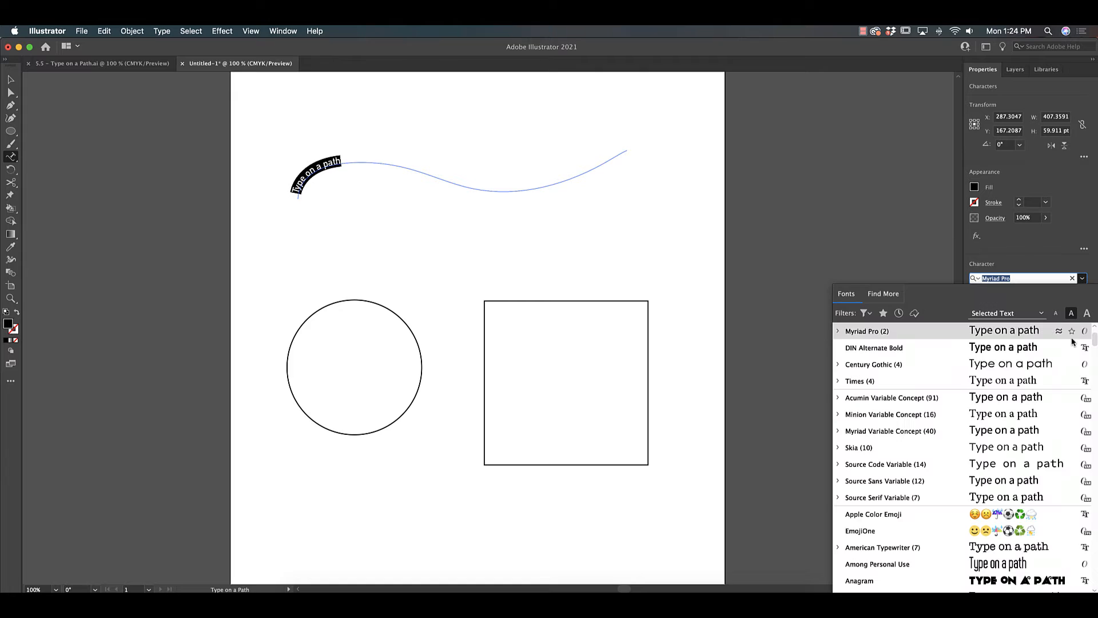
pyautogui.click(1070, 347)
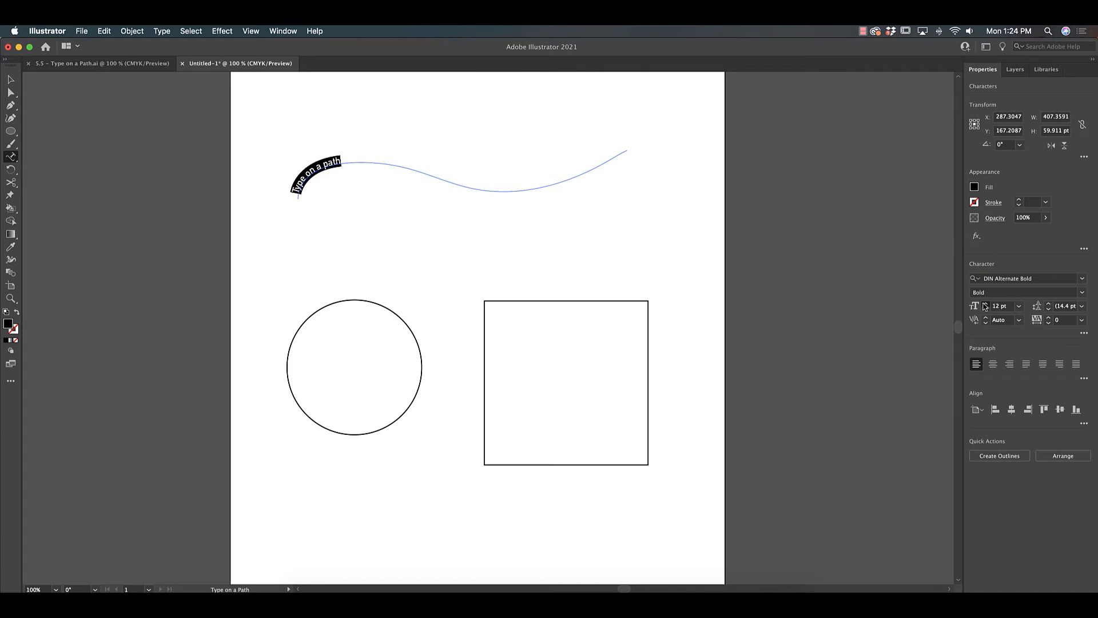
pyautogui.moveTo(984, 304); pyautogui.dragTo(985, 304)
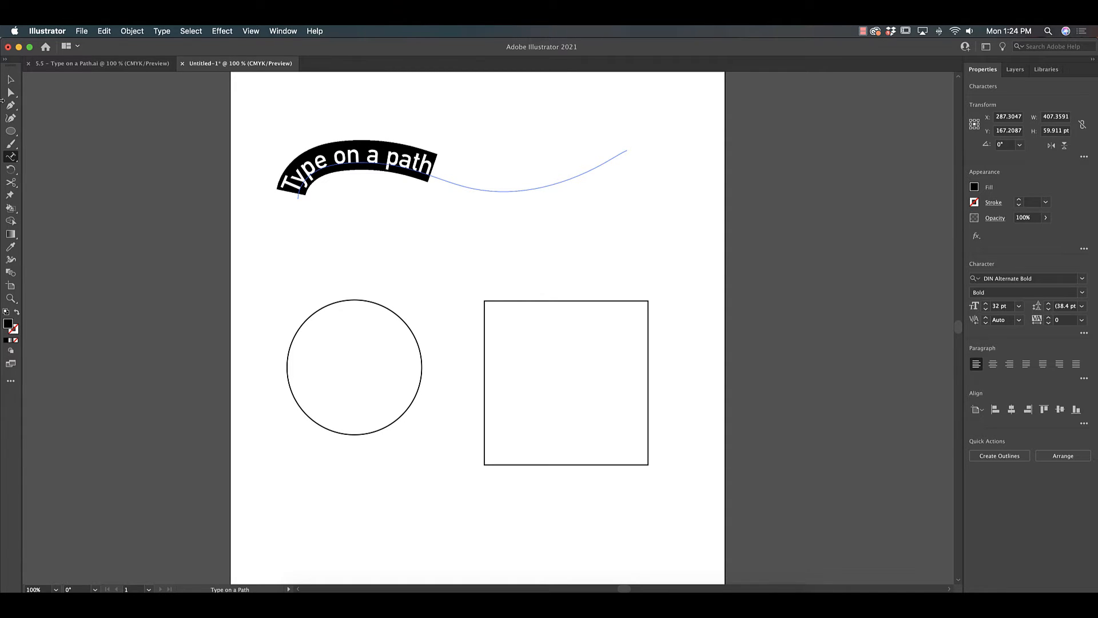
pyautogui.press('Escape')
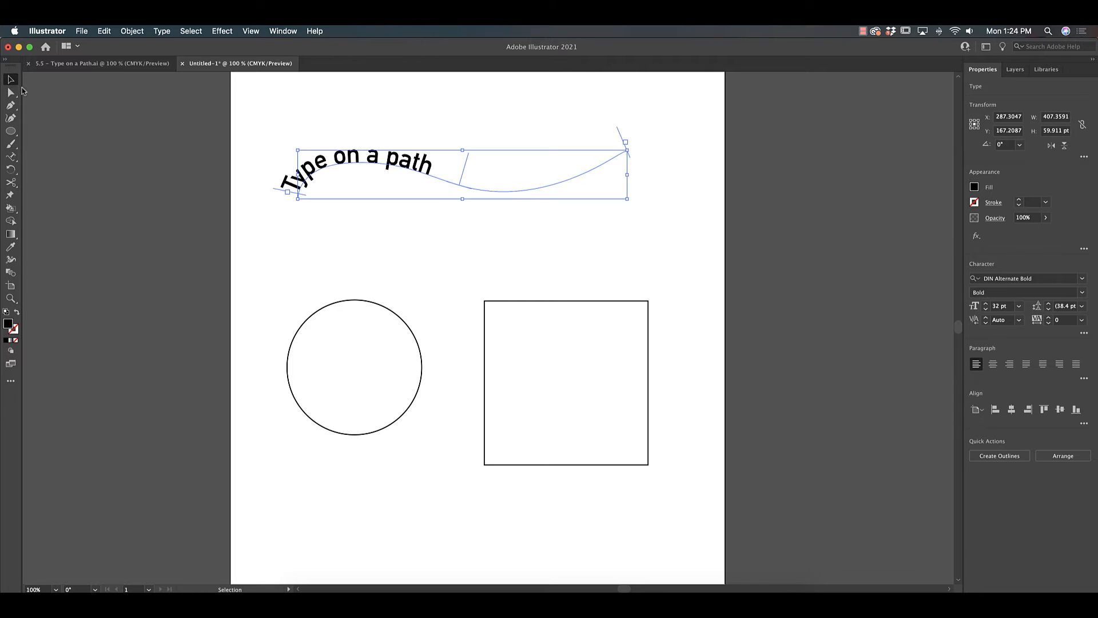
# Step: Move the text's start and end brackets inward along the curve and flip the text to the curve's underside
pyautogui.click(10, 94)
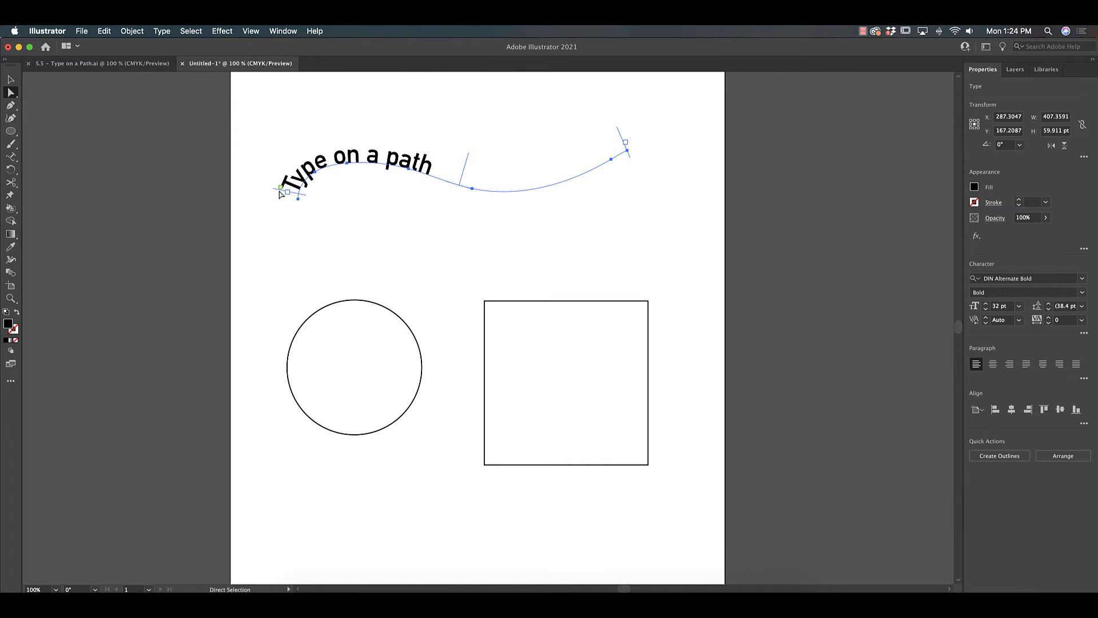
pyautogui.moveTo(303, 193); pyautogui.dragTo(343, 180)
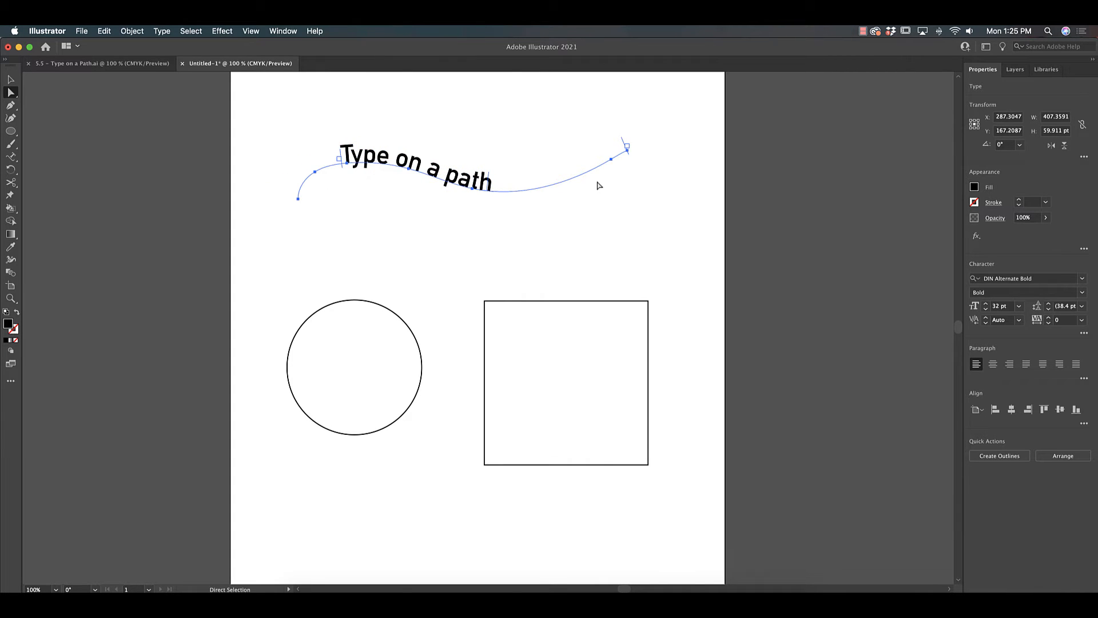
pyautogui.moveTo(628, 153); pyautogui.dragTo(472, 194)
pyautogui.moveTo(472, 194); pyautogui.dragTo(571, 189)
pyautogui.press('super+equal')
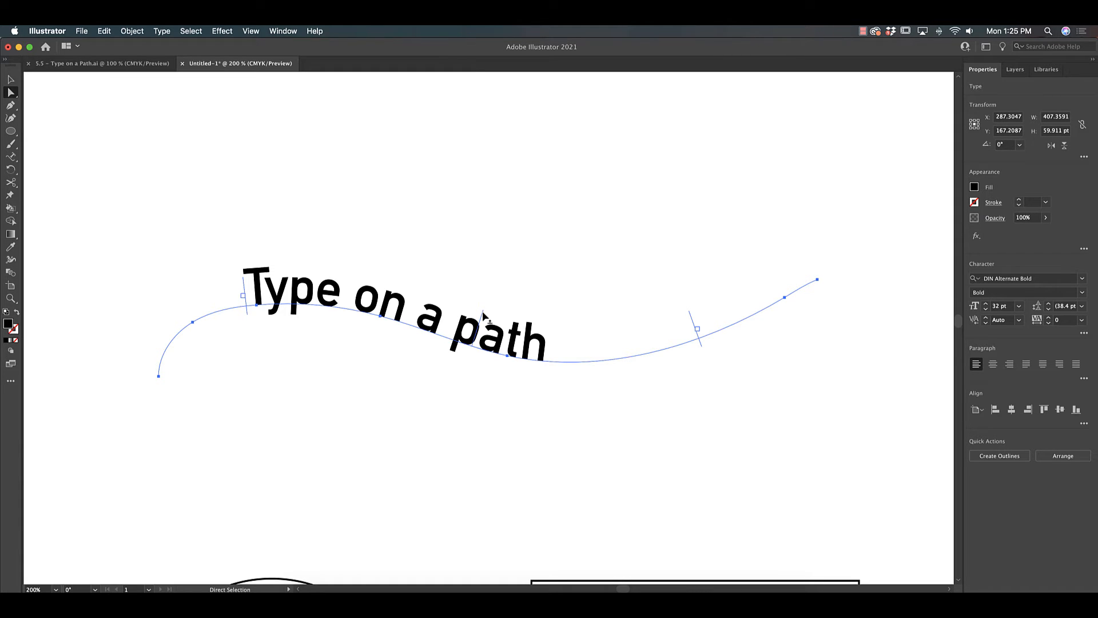
pyautogui.moveTo(482, 310); pyautogui.dragTo(478, 362)
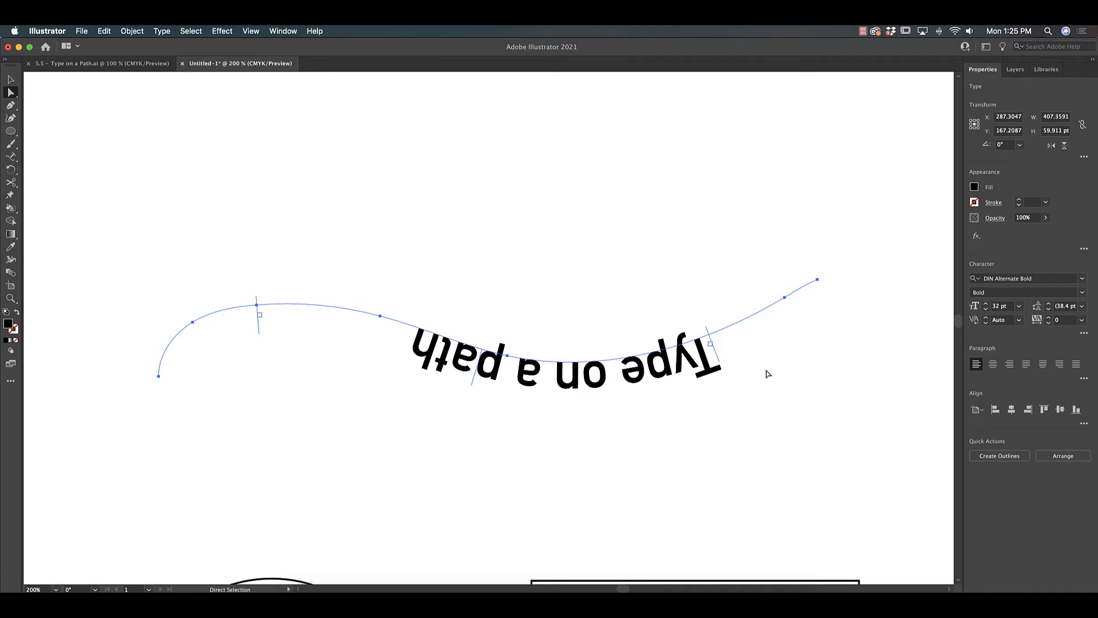
# Step: Place the path text "circle" on the circle and flip it to read along the inside of the lower edge
pyautogui.scroll(-10, 503, 385)
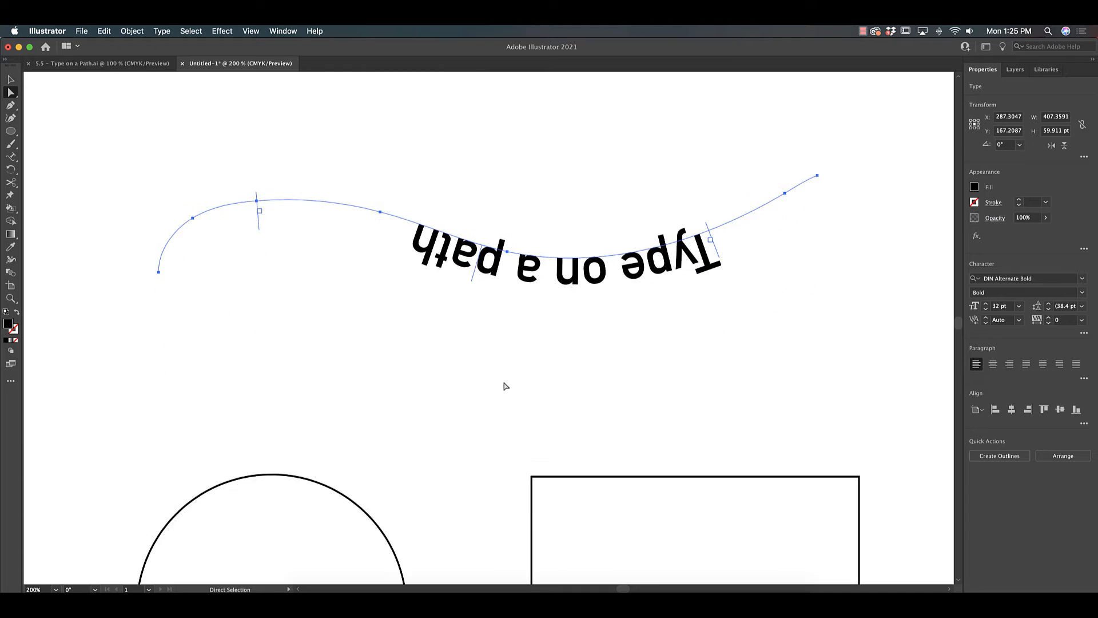
pyautogui.moveTo(10, 157); pyautogui.dragTo(80, 178)
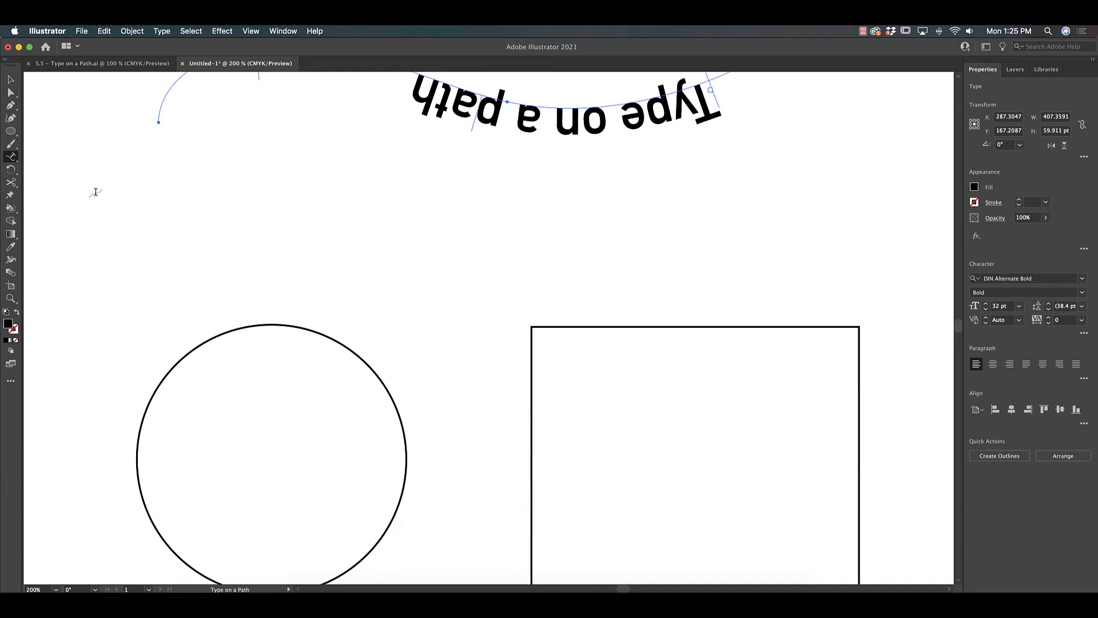
pyautogui.click(153, 391)
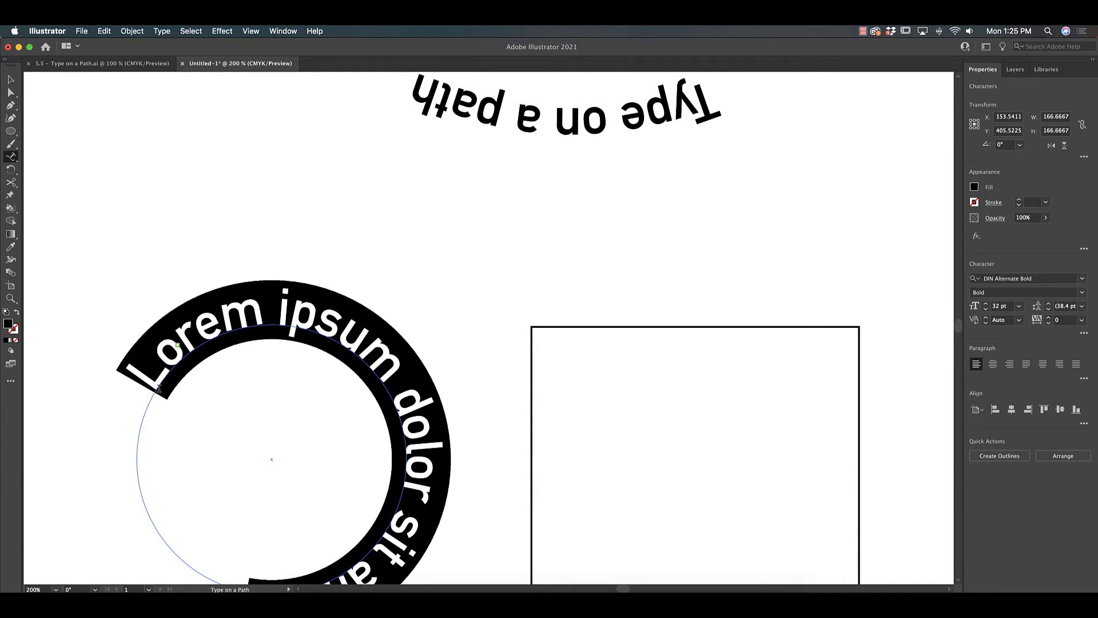
pyautogui.write('circle')
pyautogui.click(11, 92)
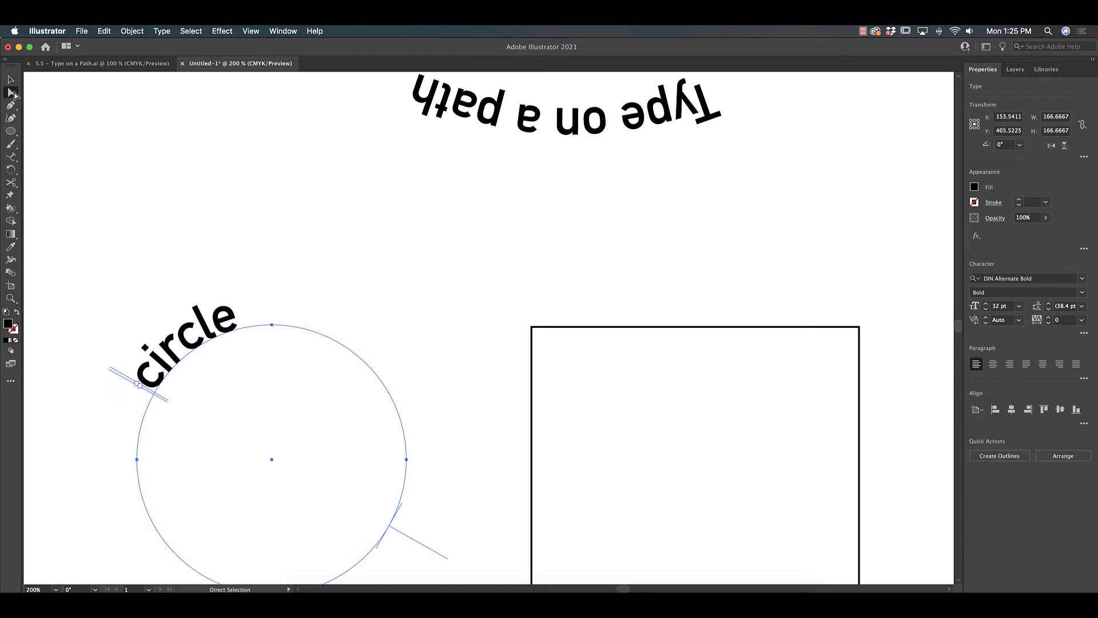
pyautogui.moveTo(442, 558); pyautogui.dragTo(227, 530)
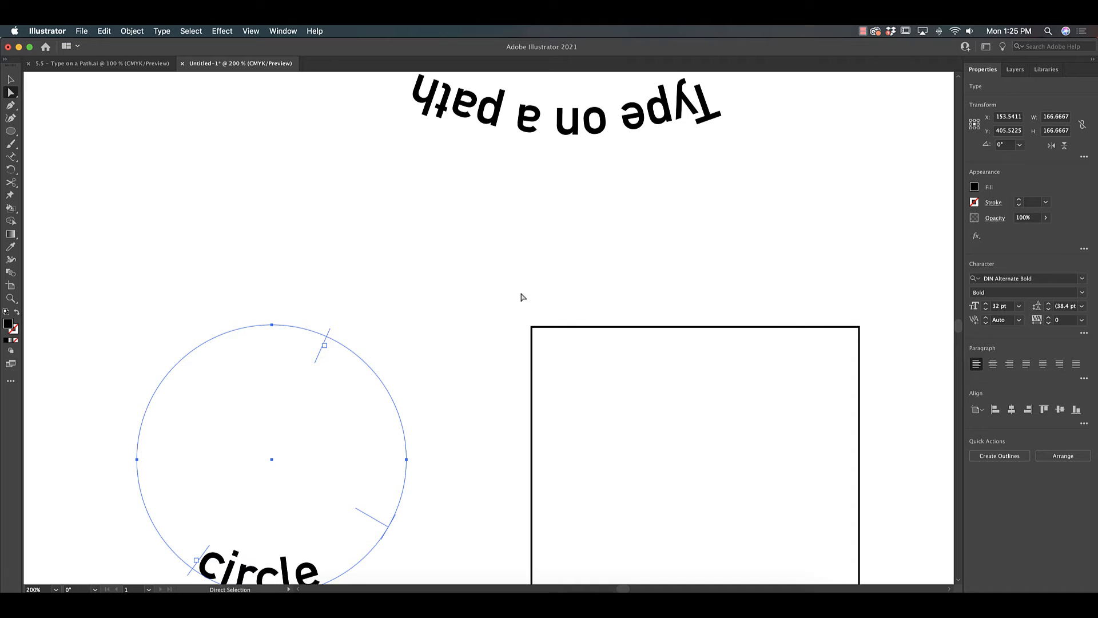
# Step: In the 5.5 - Type on a Path.ai document, draw a circle about 108 pt wide on the sample organic logo and move it onto the blank one
pyautogui.click(96, 64)
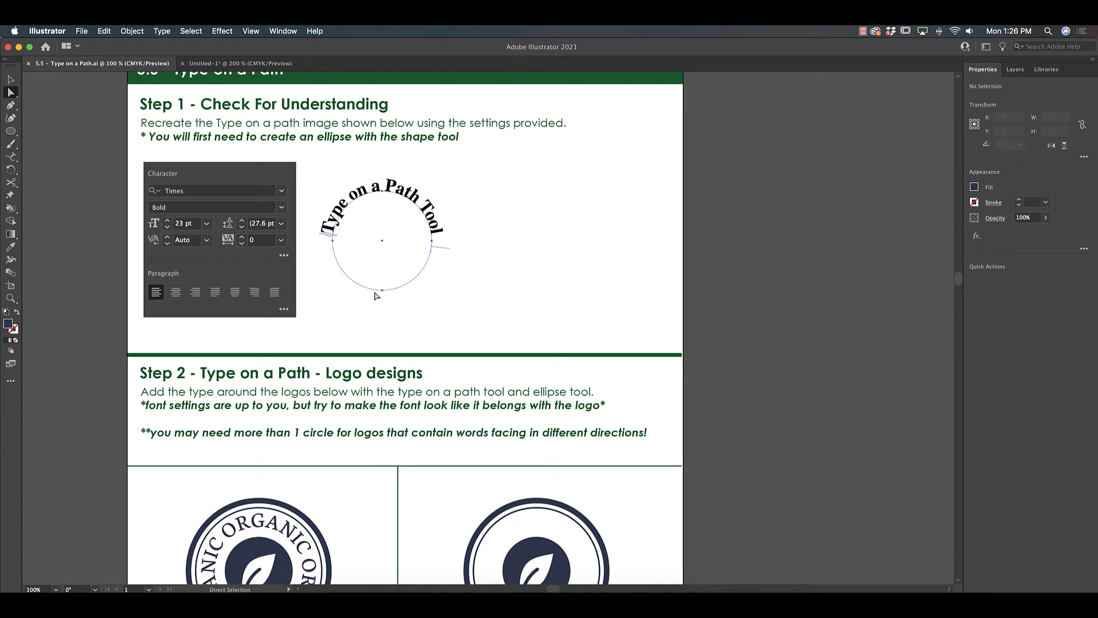
pyautogui.scroll(-10, 606, 334)
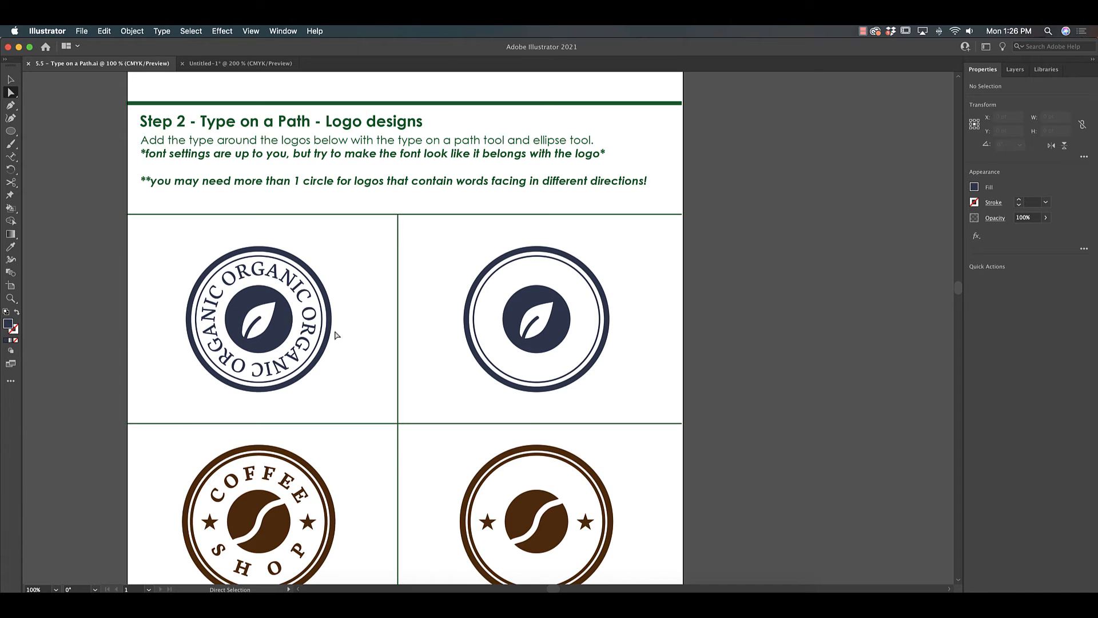
pyautogui.press('super+equal')
pyautogui.moveTo(368, 326); pyautogui.dragTo(490, 284)
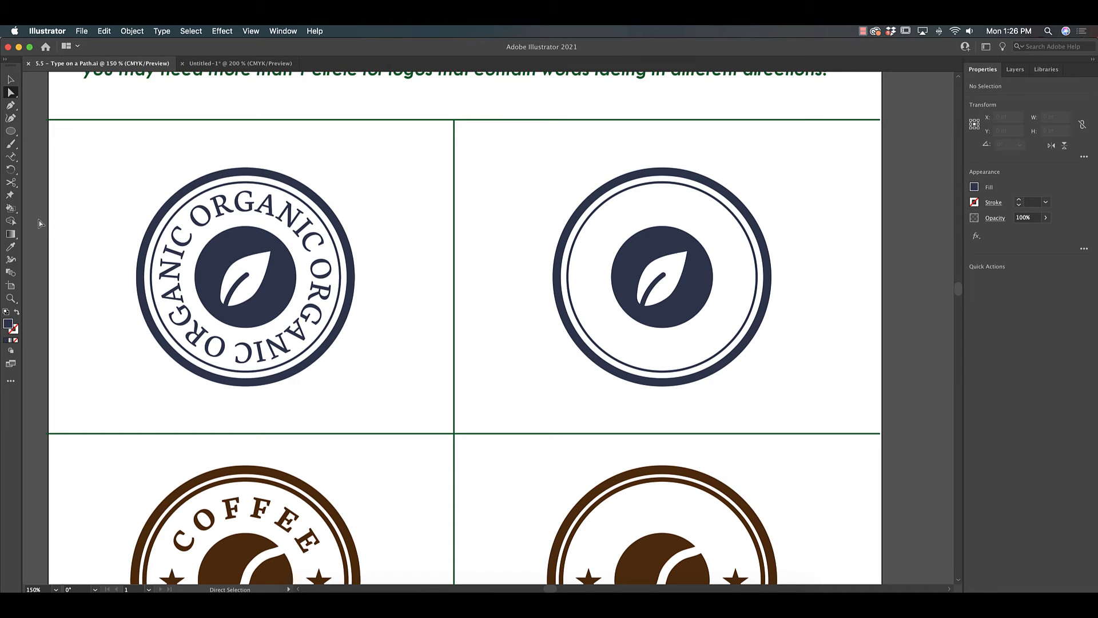
pyautogui.click(10, 132)
pyautogui.moveTo(197, 215); pyautogui.dragTo(325, 342)
pyautogui.press('v')
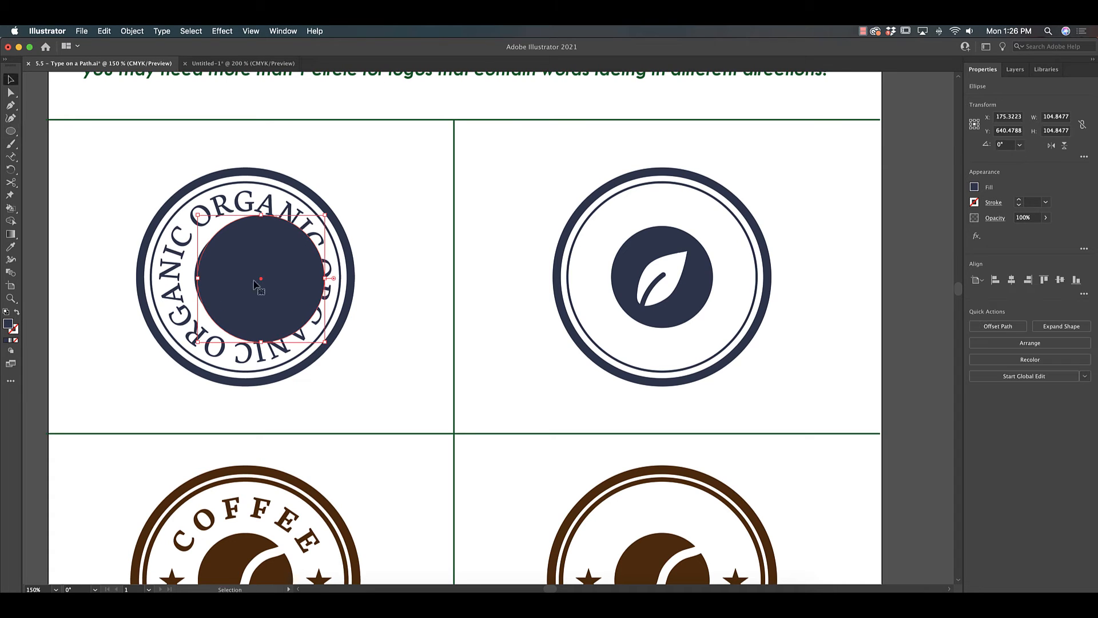
pyautogui.moveTo(255, 284); pyautogui.dragTo(650, 287)
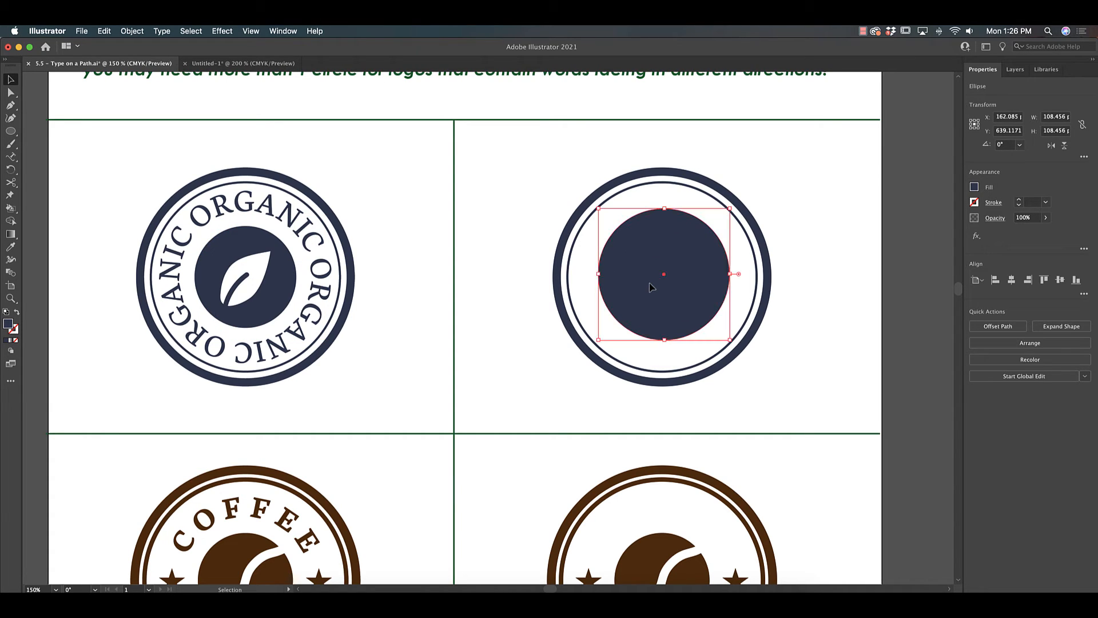
# Step: Enter "ORGANIC ORGANIC ORGANIC" as path text around the circle on the blank leaf logo
pyautogui.click(10, 156)
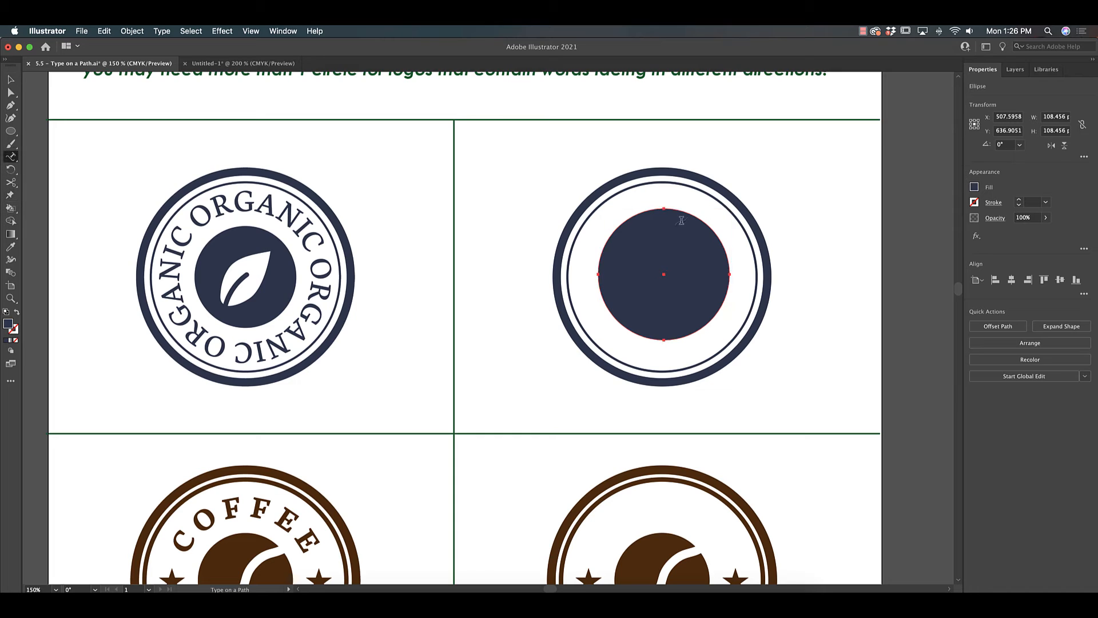
pyautogui.click(624, 221)
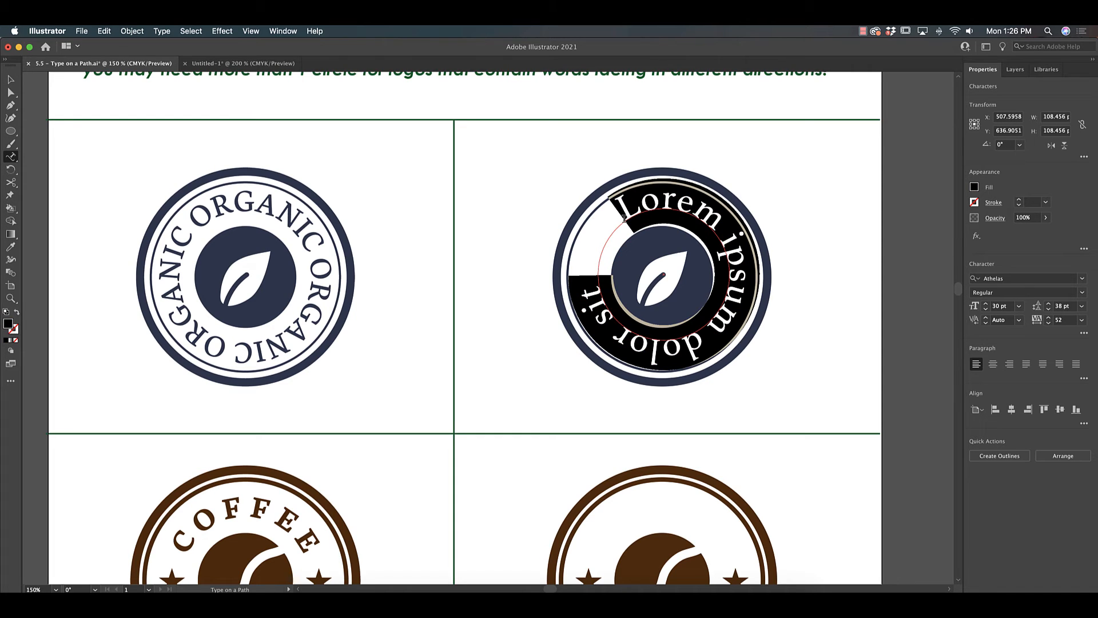
pyautogui.write('ORGANIC O')
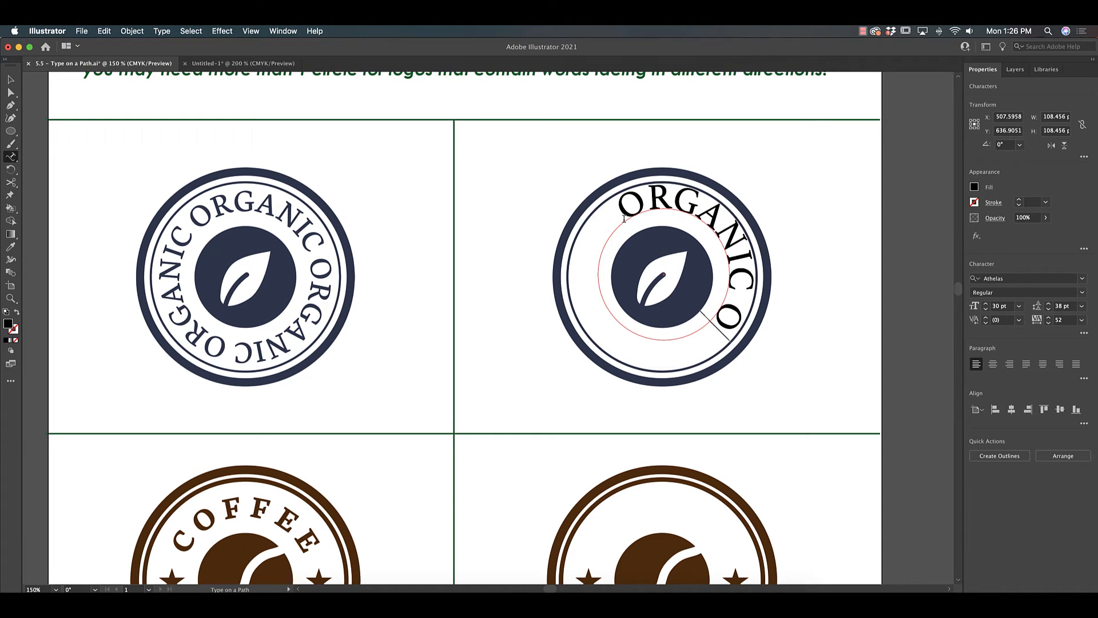
pyautogui.write('RGANIC ORGANIC')
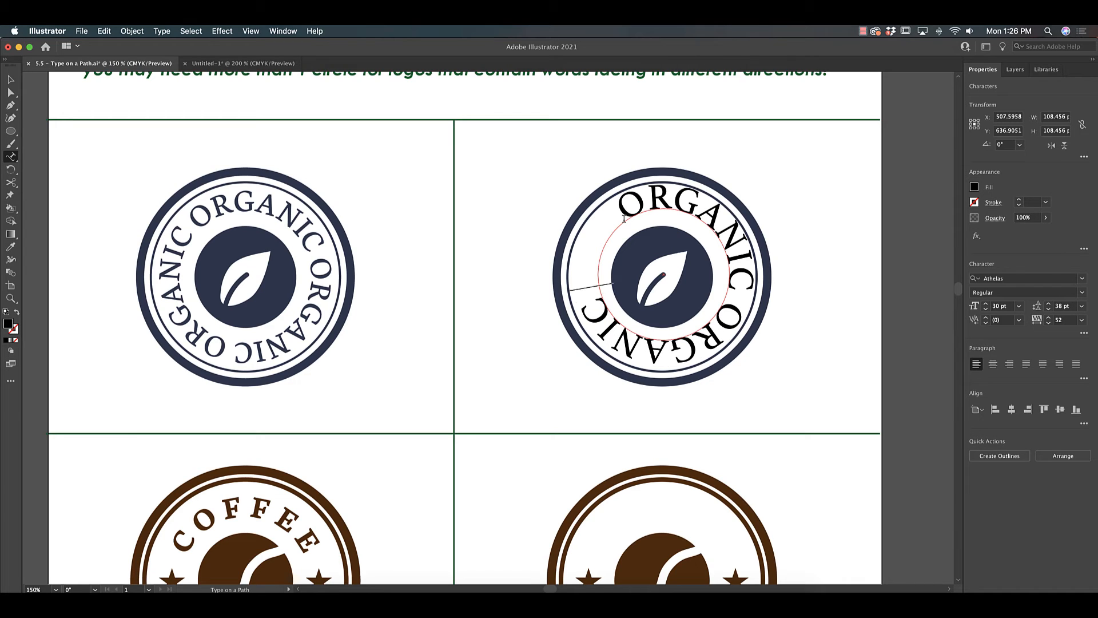
pyautogui.press('BackSpace')
pyautogui.press('BackSpace')
# Step: Reduce the whole ORGANIC text to 23 pt so it fits around the circle
pyautogui.hotkey('ctrl', 'a')
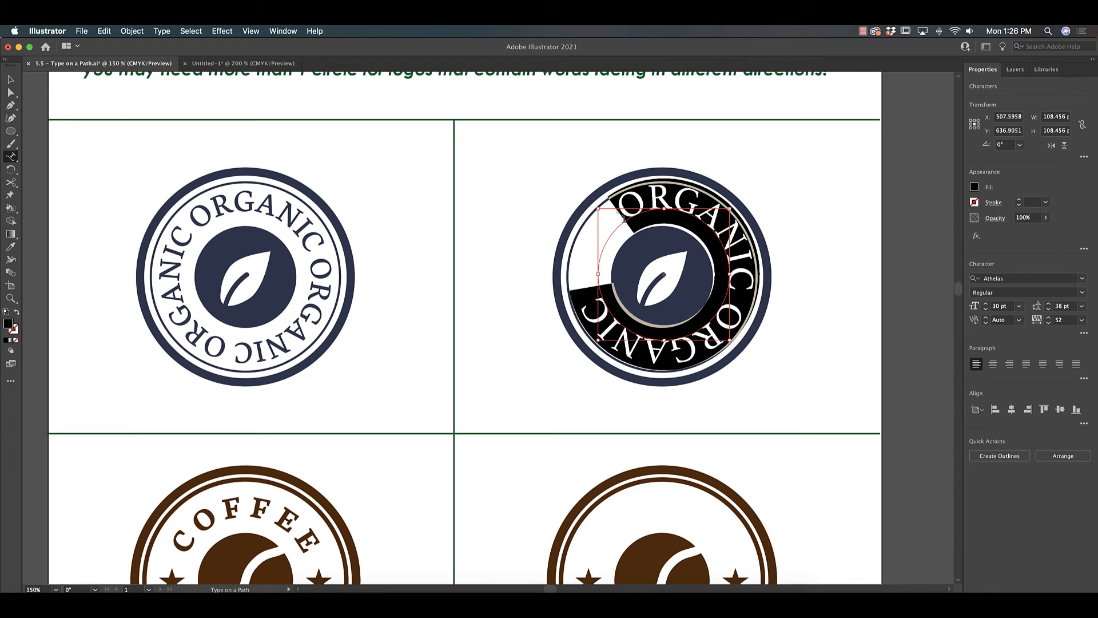
pyautogui.click(985, 308)
pyautogui.click(985, 309)
pyautogui.click(985, 309)
pyautogui.click(985, 309)
pyautogui.click(985, 309)
pyautogui.click(985, 310)
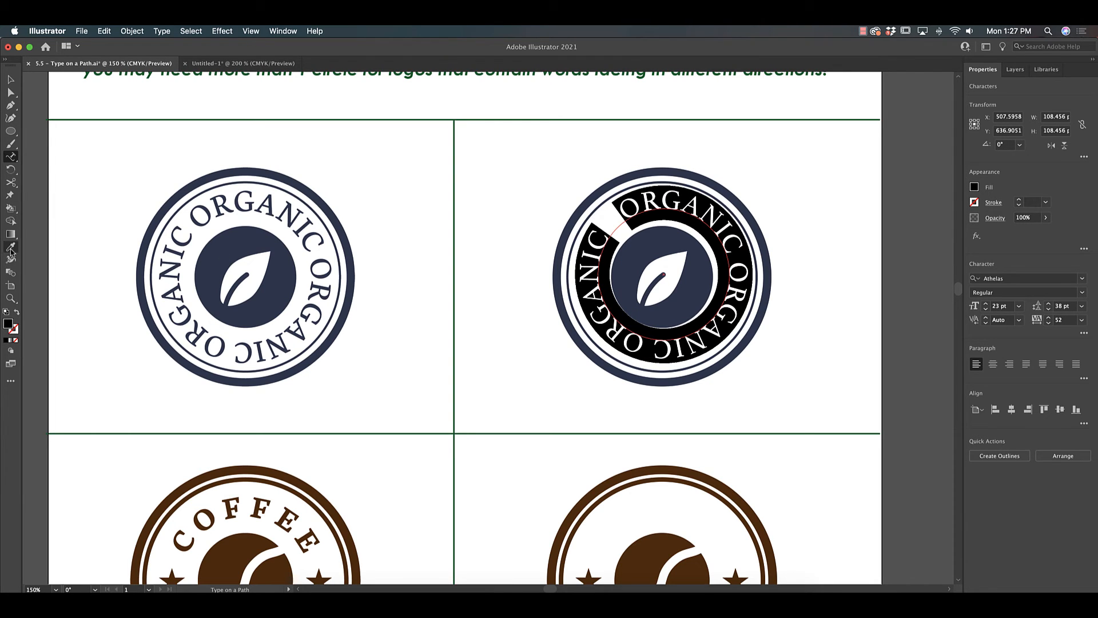
# Step: Sample the navy of the sample logo's ring onto the ORGANIC text with the Eyedropper, and deselect the text
pyautogui.click(11, 246)
pyautogui.click(268, 174)
pyautogui.click(11, 79)
pyautogui.click(86, 108)
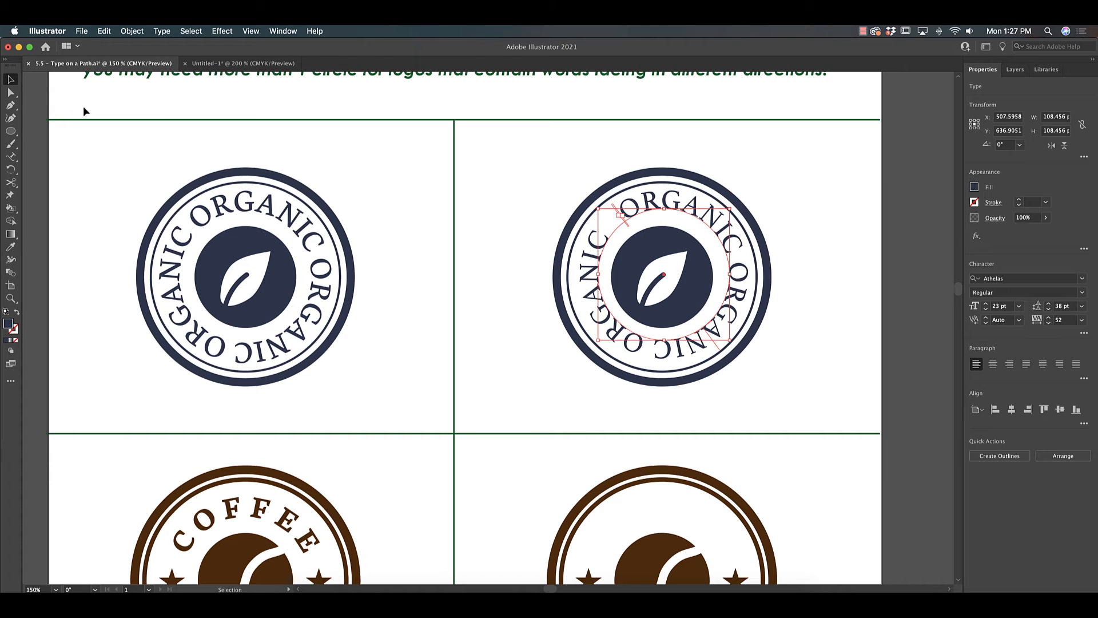
# Step: Draw a circle about 107 pt wide over the sample coffee logo and move it beside the blank coffee logo
pyautogui.scroll(-1, 613, 411)
pyautogui.moveTo(612, 411); pyautogui.dragTo(567, 196)
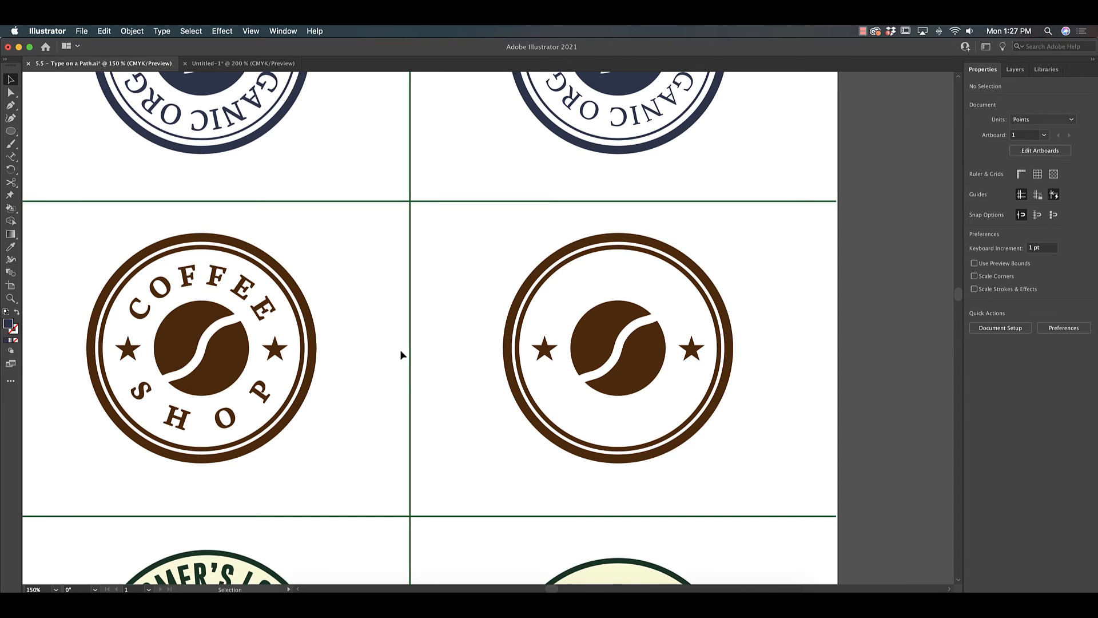
pyautogui.click(11, 132)
pyautogui.moveTo(175, 326); pyautogui.dragTo(304, 455)
pyautogui.press('v')
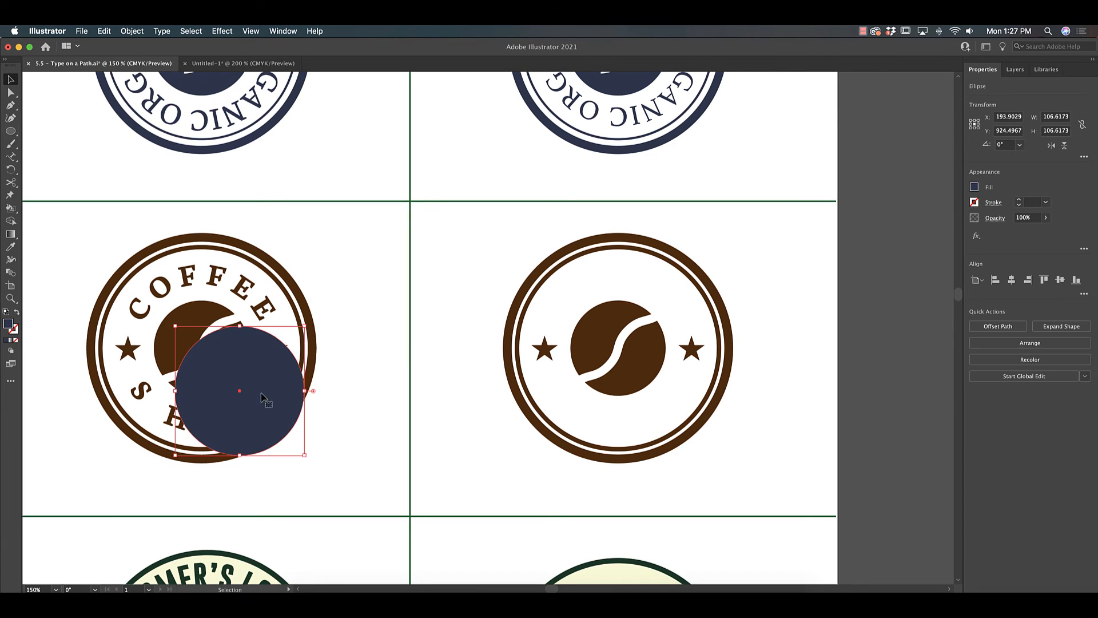
pyautogui.moveTo(262, 396); pyautogui.dragTo(836, 376)
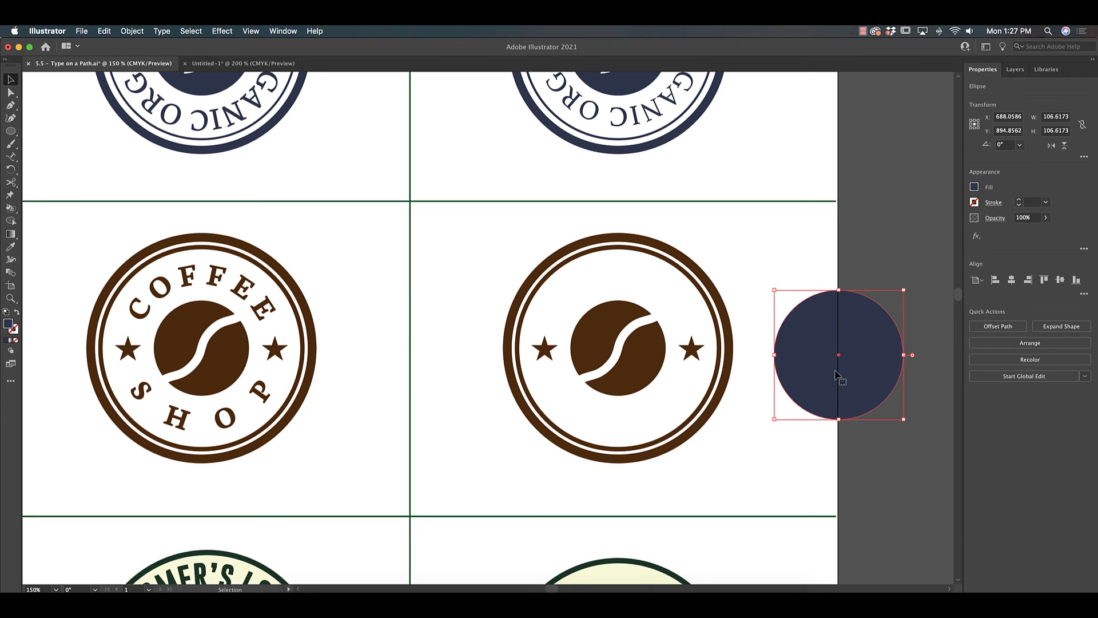
# Step: Duplicate the circle, keeping one copy off the artboard and centring the other over the blank coffee logo
pyautogui.press('super+v')
pyautogui.moveTo(509, 342); pyautogui.dragTo(911, 255)
pyautogui.moveTo(867, 360); pyautogui.dragTo(640, 358)
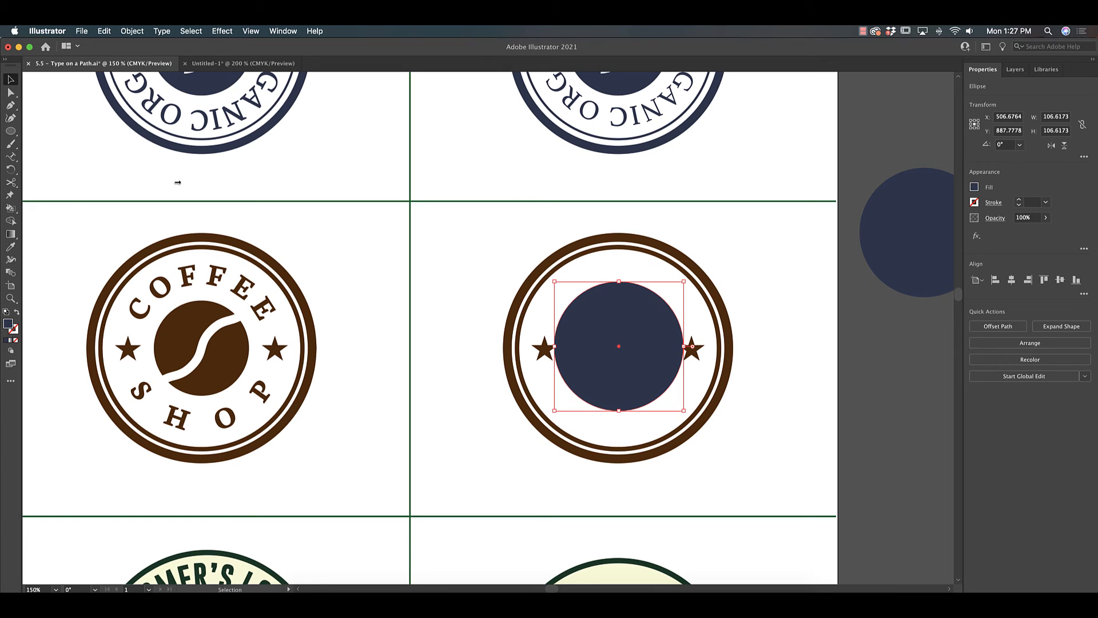
# Step: Add the text COFFEE along the circle on the blank coffee logo, at 29 pt with 65 tracking in the logo's brown
pyautogui.click(9, 158)
pyautogui.click(558, 318)
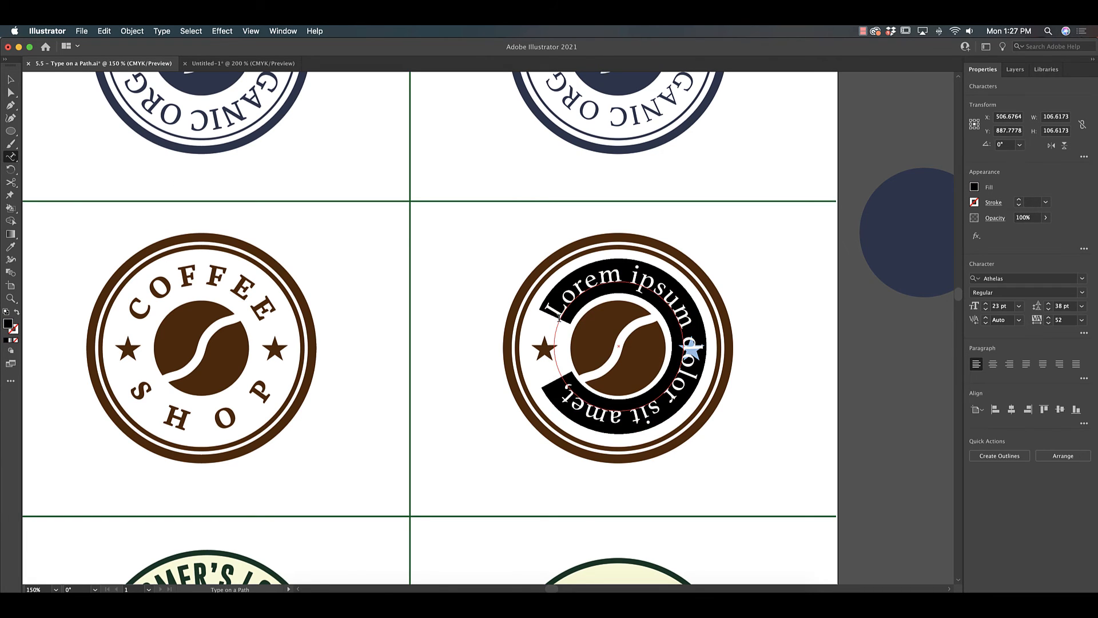
pyautogui.write('COFFEE')
pyautogui.press('super+a')
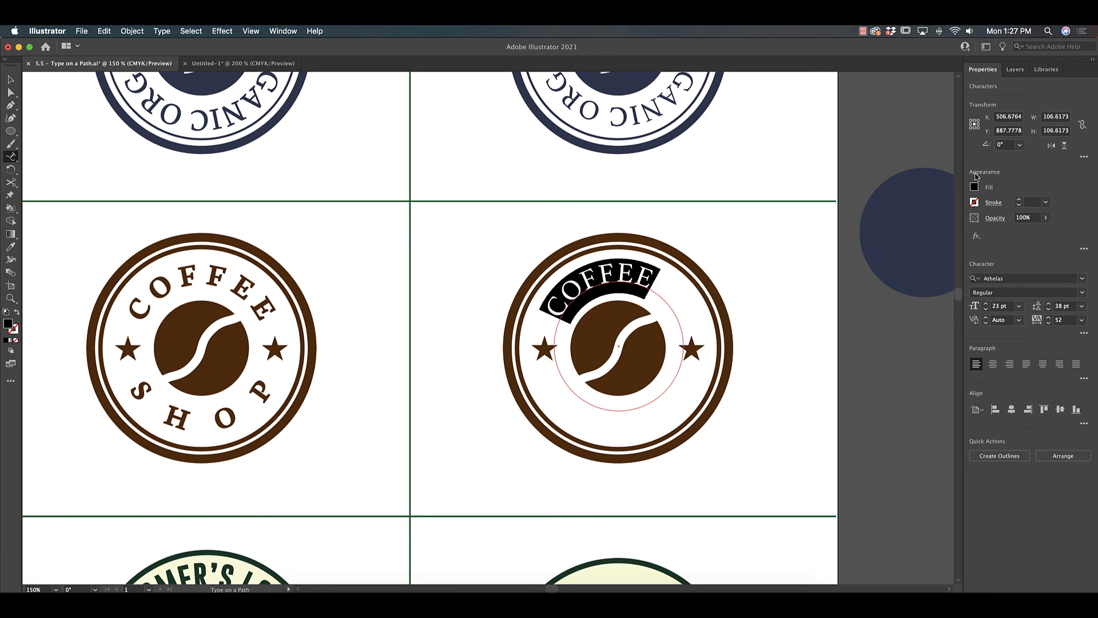
pyautogui.click(985, 304)
pyautogui.press('Escape')
# Step: Move the spare circle over the blank coffee logo and add the text SHOP along its path, starting at the circle's lower left
pyautogui.click(876, 302)
pyautogui.moveTo(914, 257); pyautogui.dragTo(611, 376)
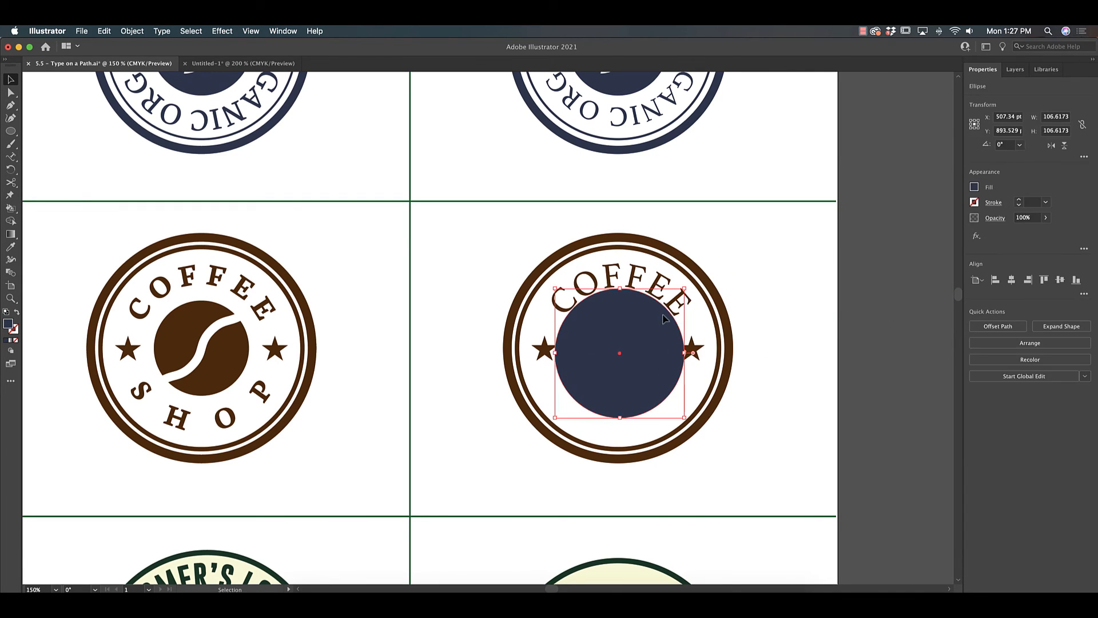
pyautogui.click(10, 156)
pyautogui.click(572, 399)
pyautogui.write('SHOP')
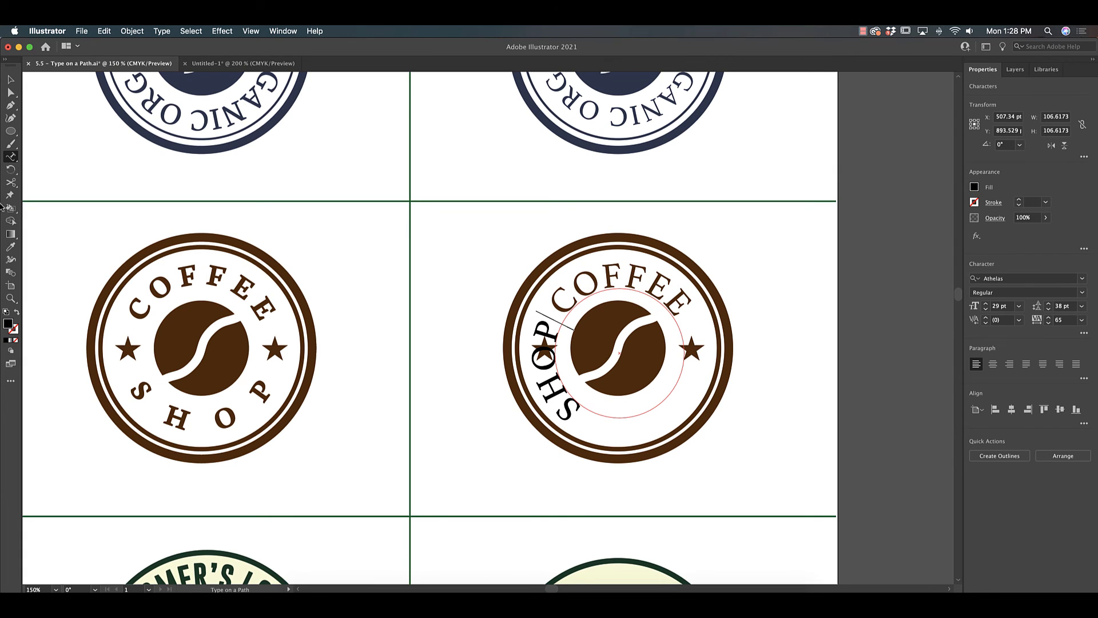
# Step: Flip the SHOP text to the inside of its circle, place it upright beneath the coffee bean, and deselect it
pyautogui.click(10, 91)
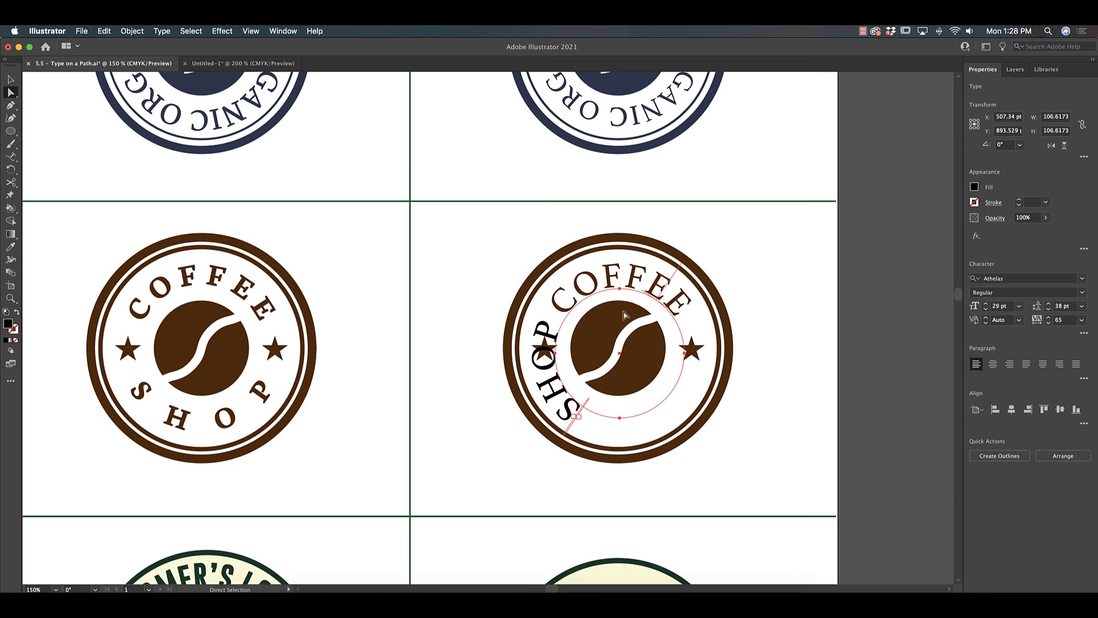
pyautogui.moveTo(681, 268); pyautogui.dragTo(574, 407)
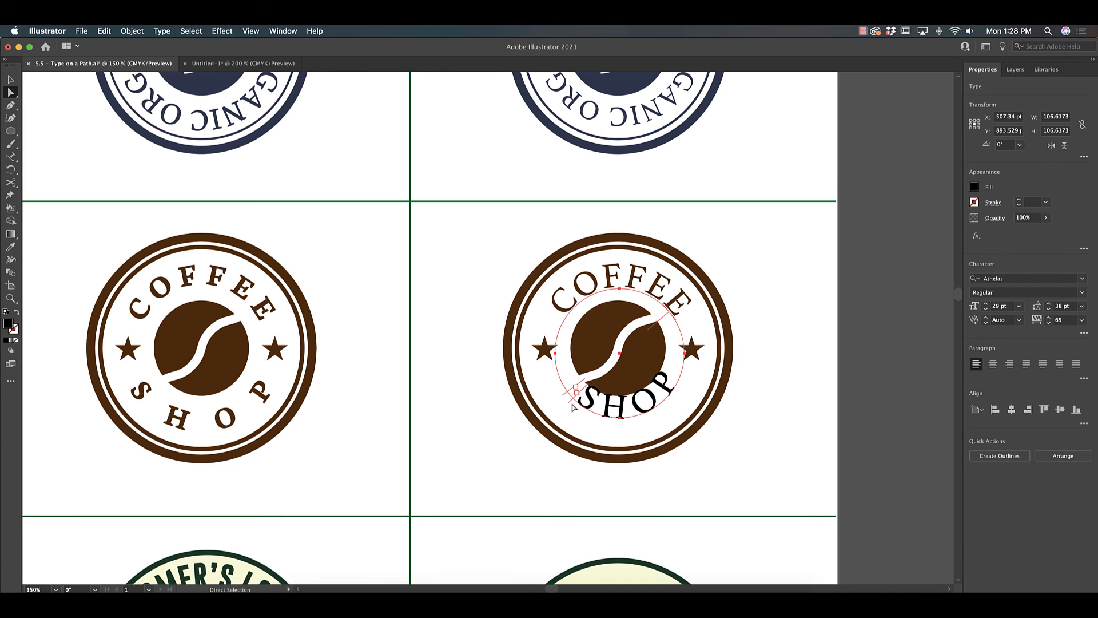
pyautogui.click(772, 421)
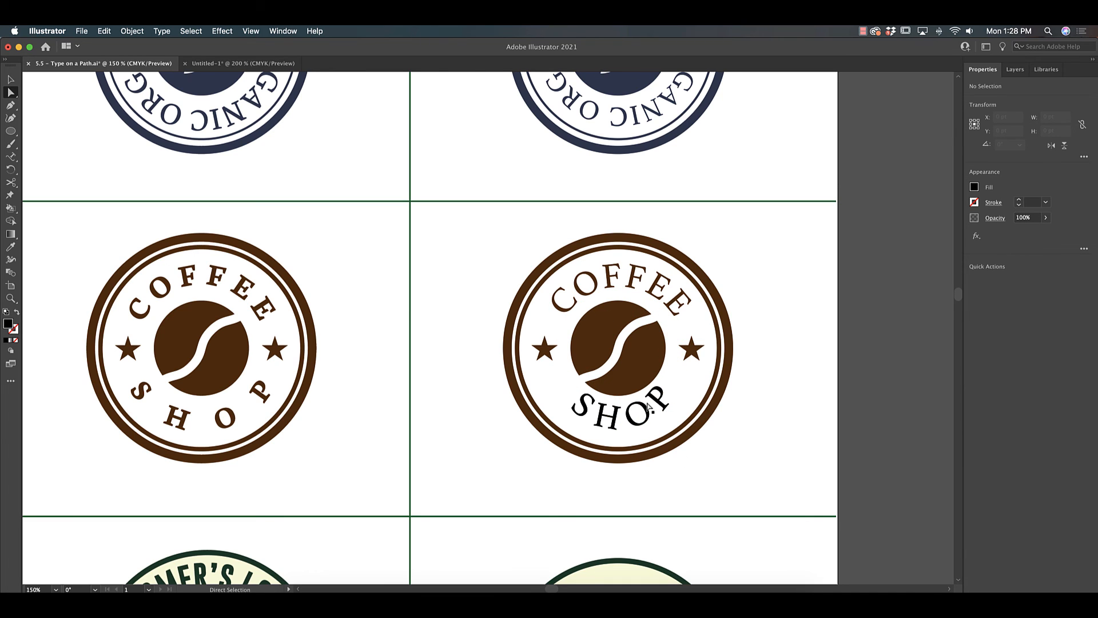
# Step: Review the worksheet's remaining farmer's logos and the Extension section with its example logos and pre-made vector symbols
pyautogui.scroll(-3, 648, 406)
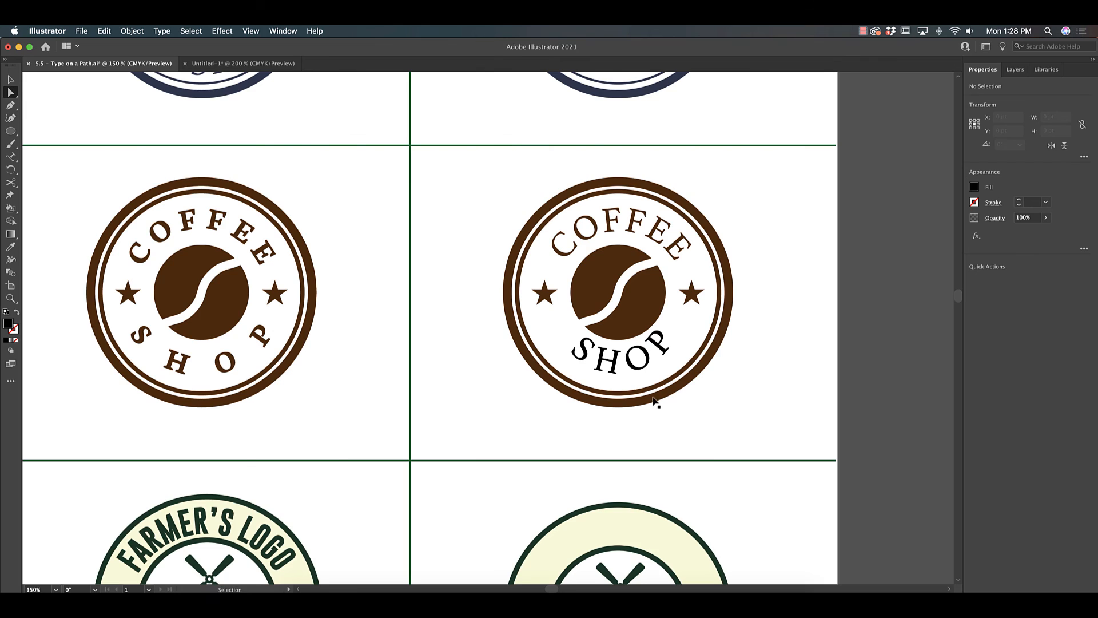
pyautogui.press('super+minus')
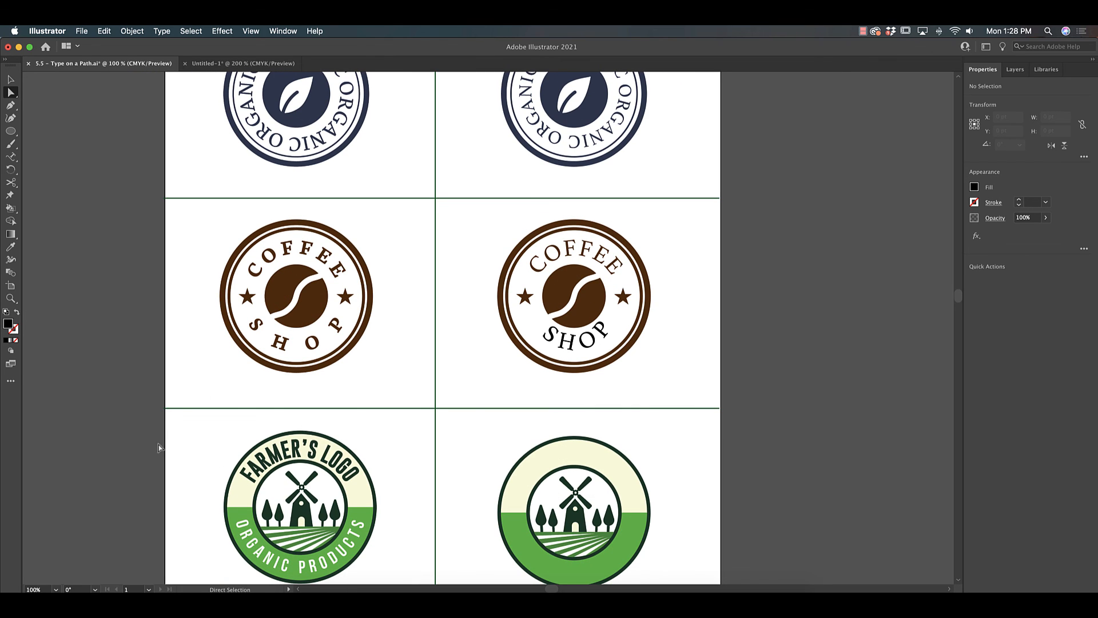
pyautogui.scroll(-12, 589, 387)
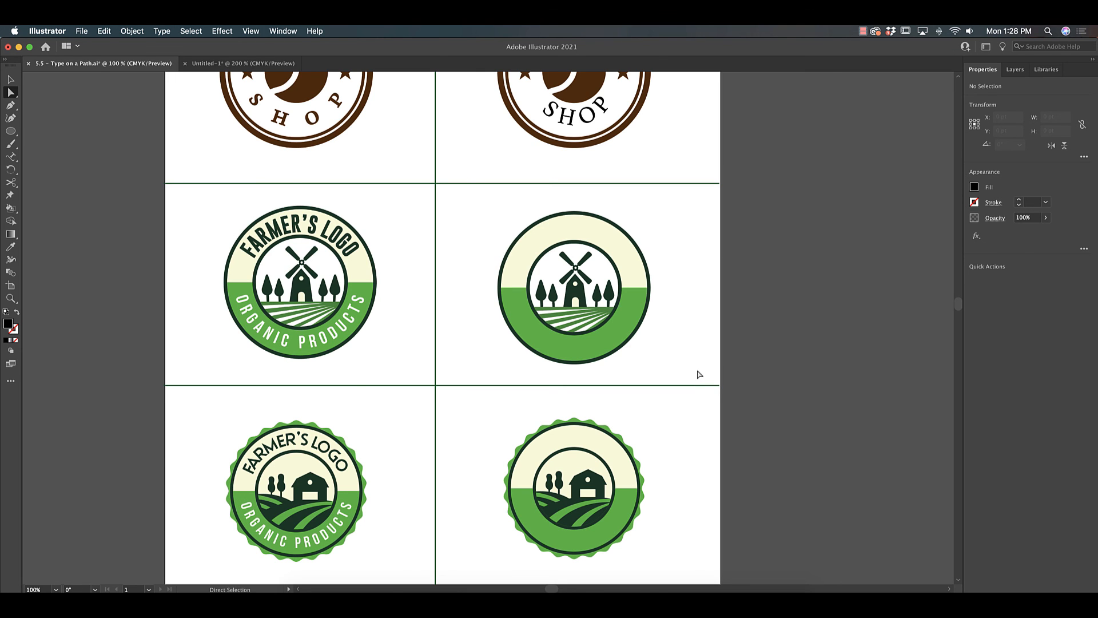
pyautogui.scroll(-10, 699, 374)
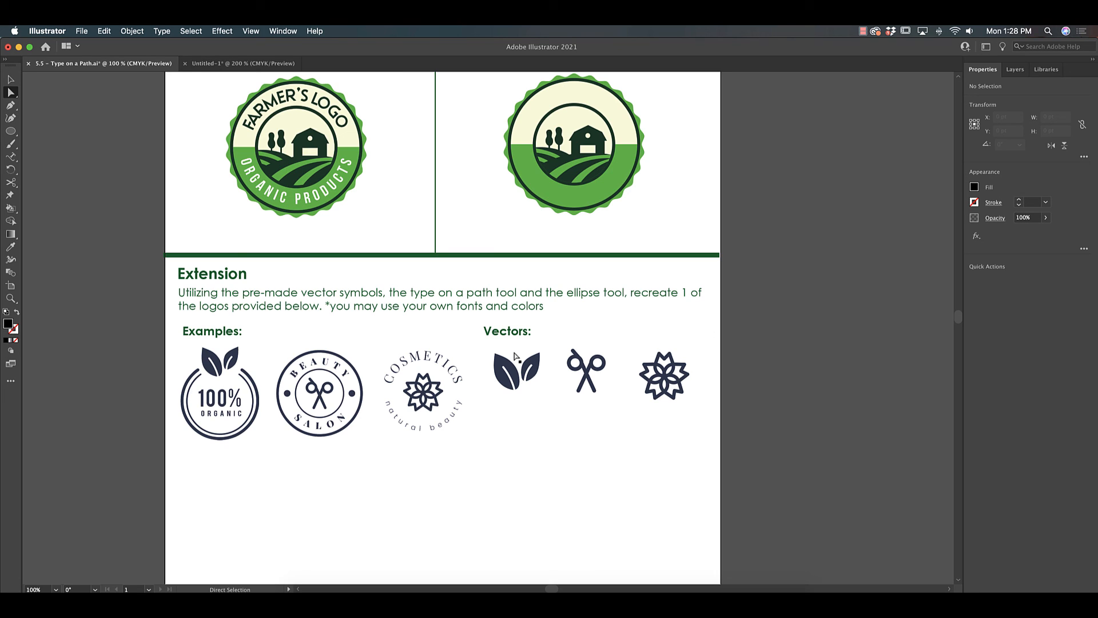
pyautogui.press('v')
pyautogui.click(602, 359)
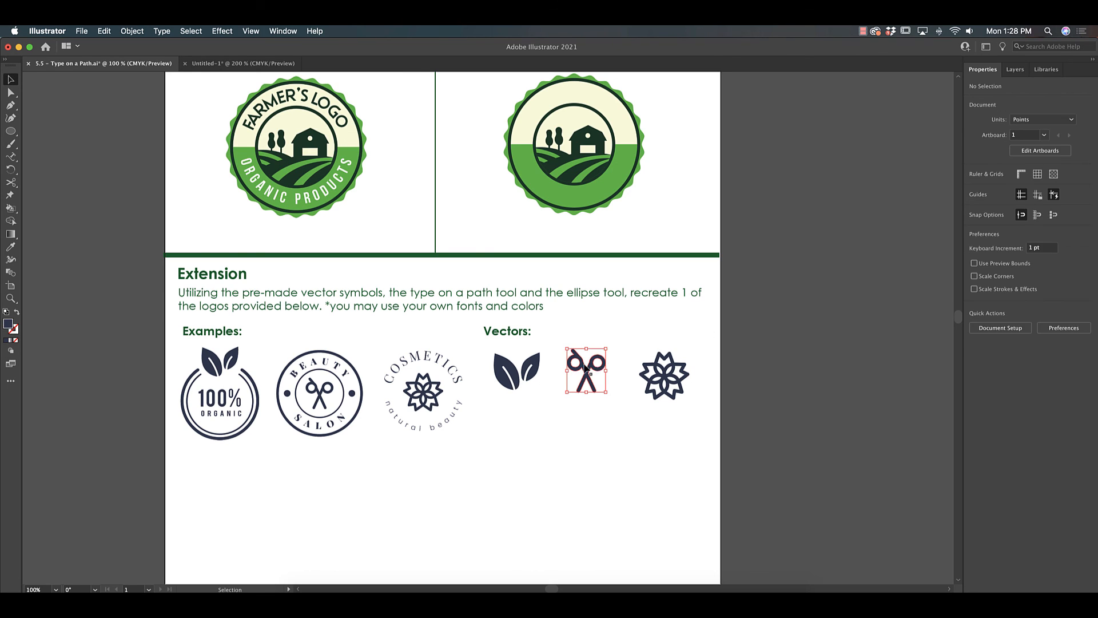
pyautogui.click(659, 454)
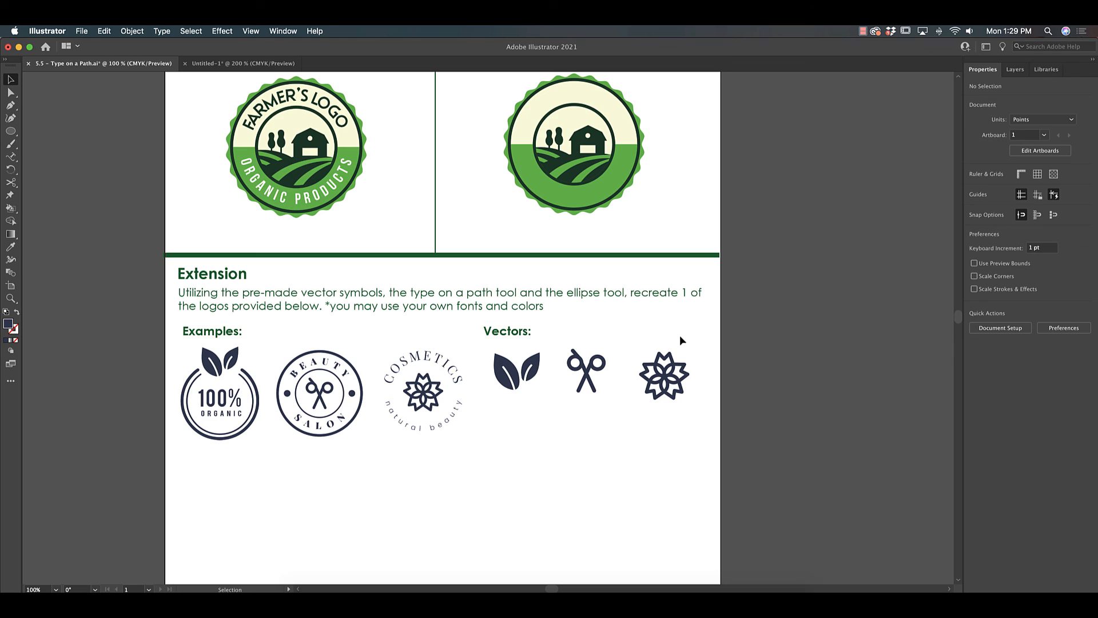